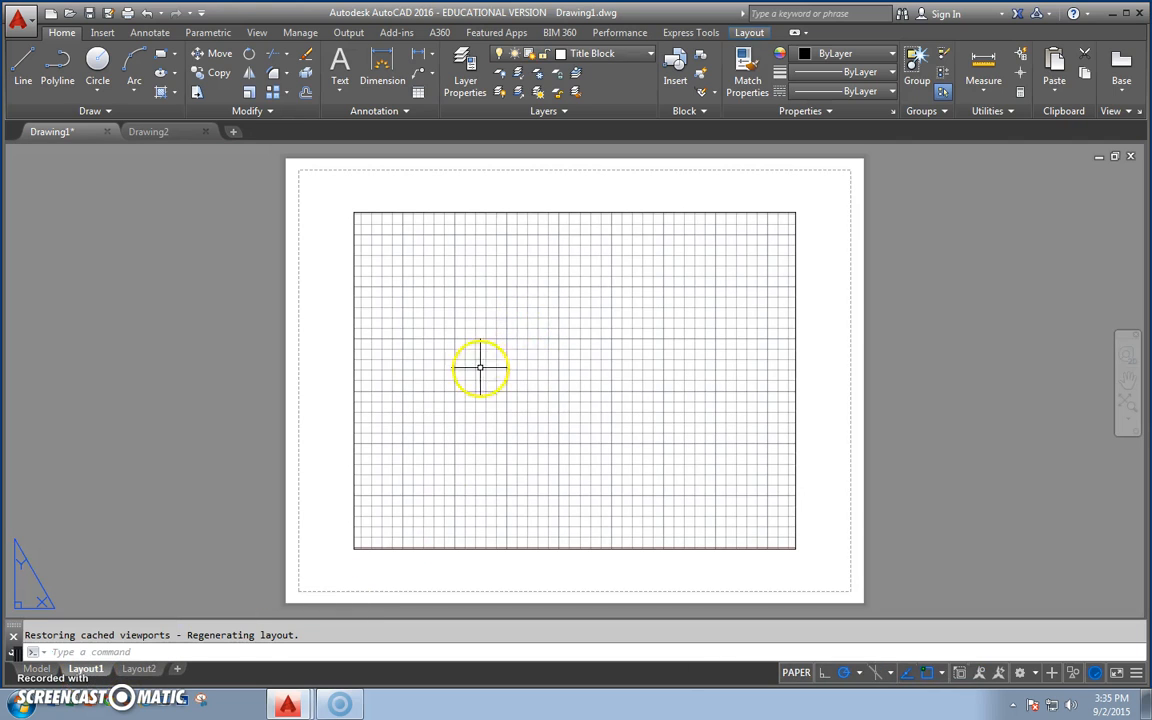
Delete the existing viewport with its grid from the Layout1 sheet.
click(334, 196)
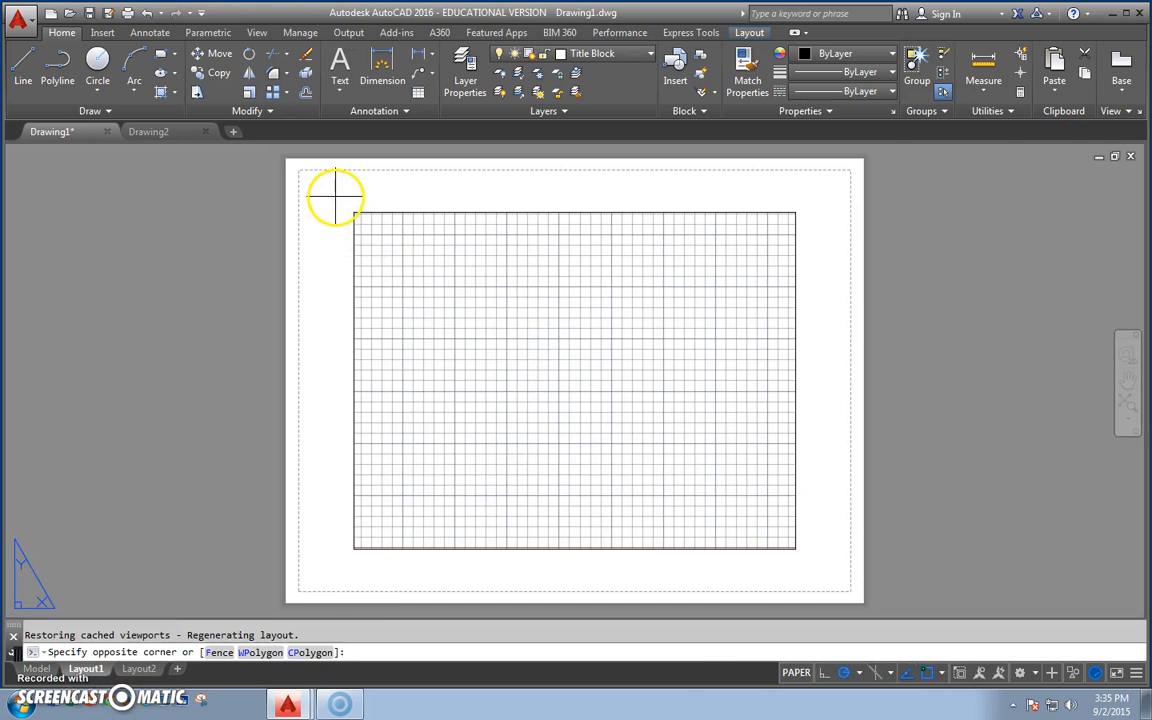
click(826, 566)
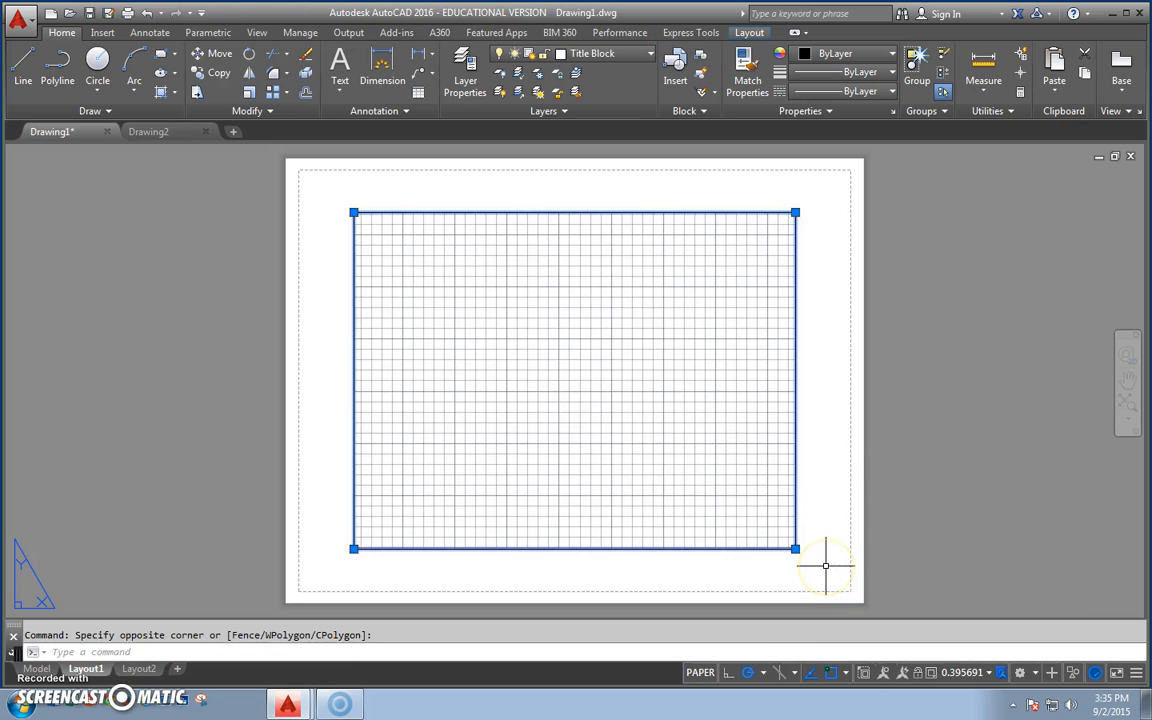
key(Delete)
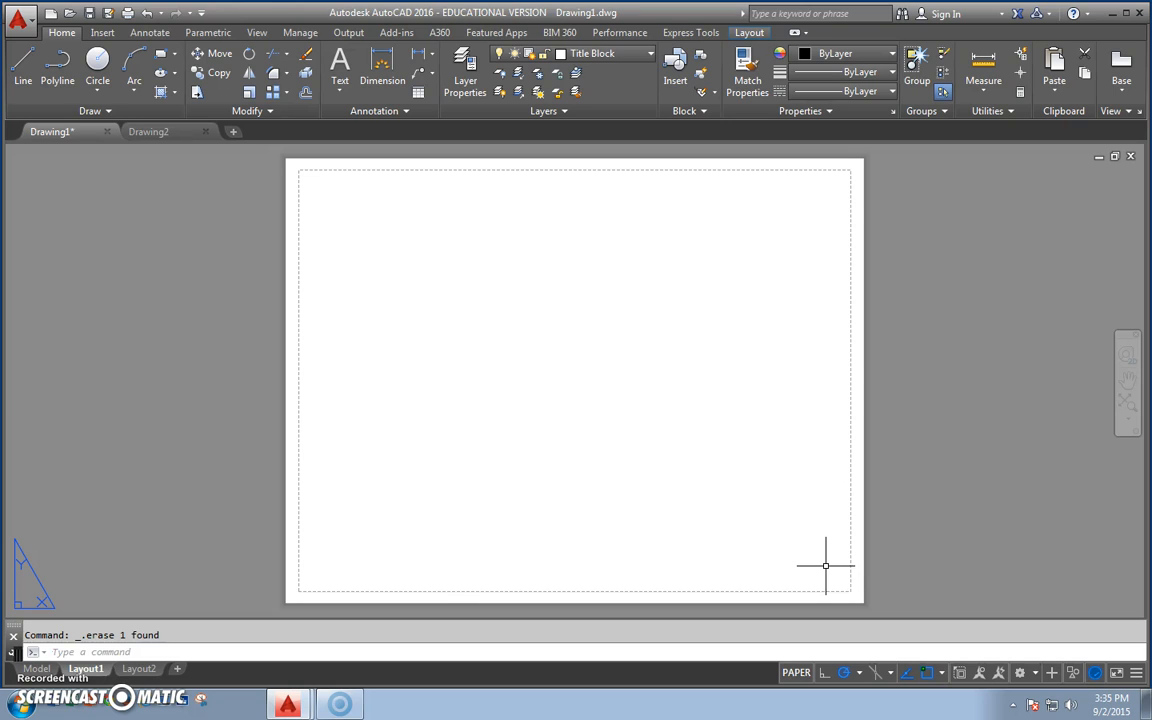
Modify Layout1's page setup to use the DWG To PDF.pc3 plotter and ANSI expand C (22.00 x 17.00 Inches) paper.
right_click(84, 669)
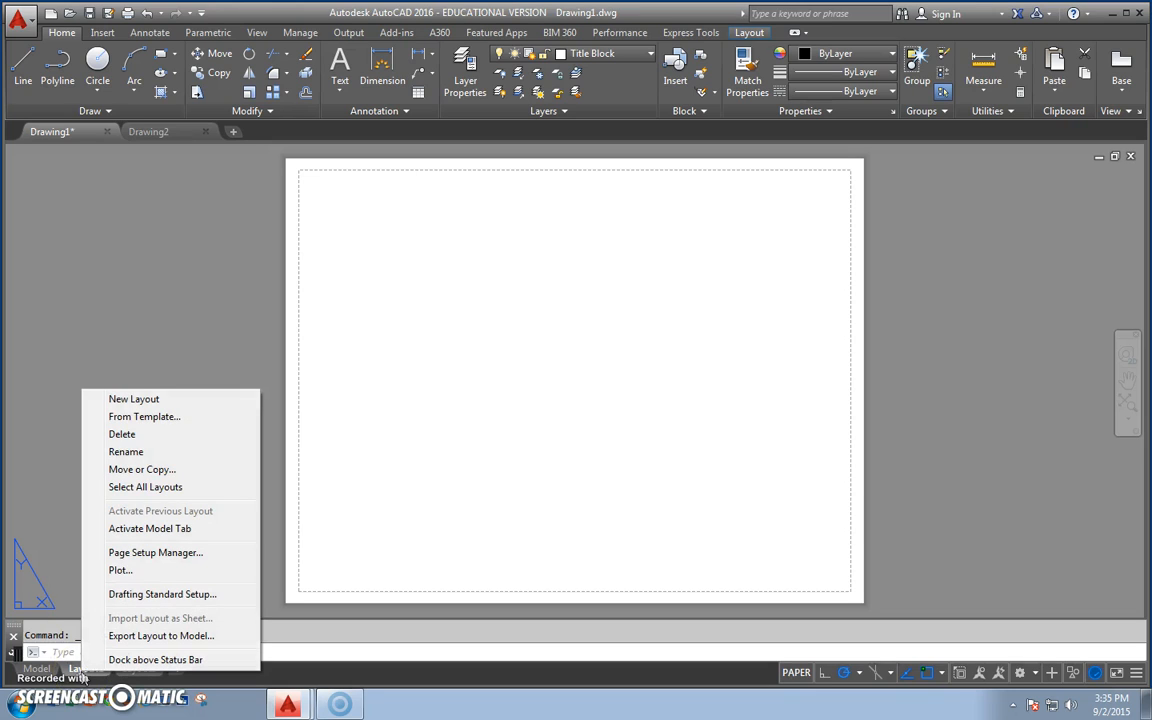
click(222, 556)
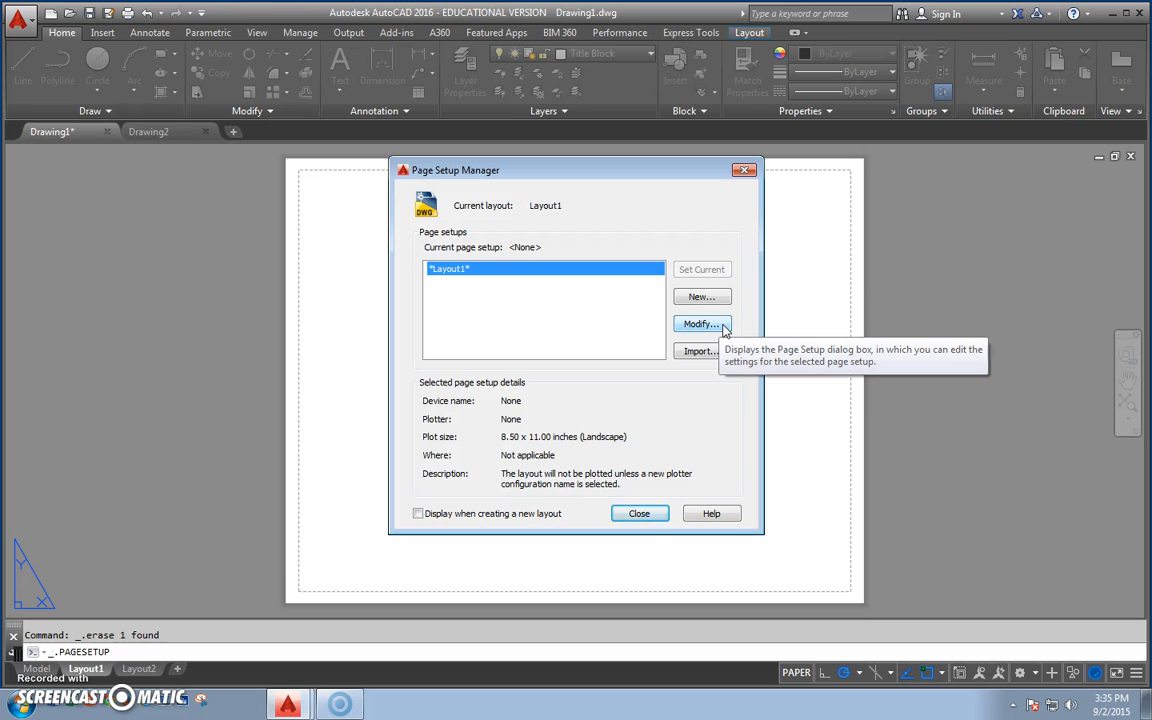
click(700, 324)
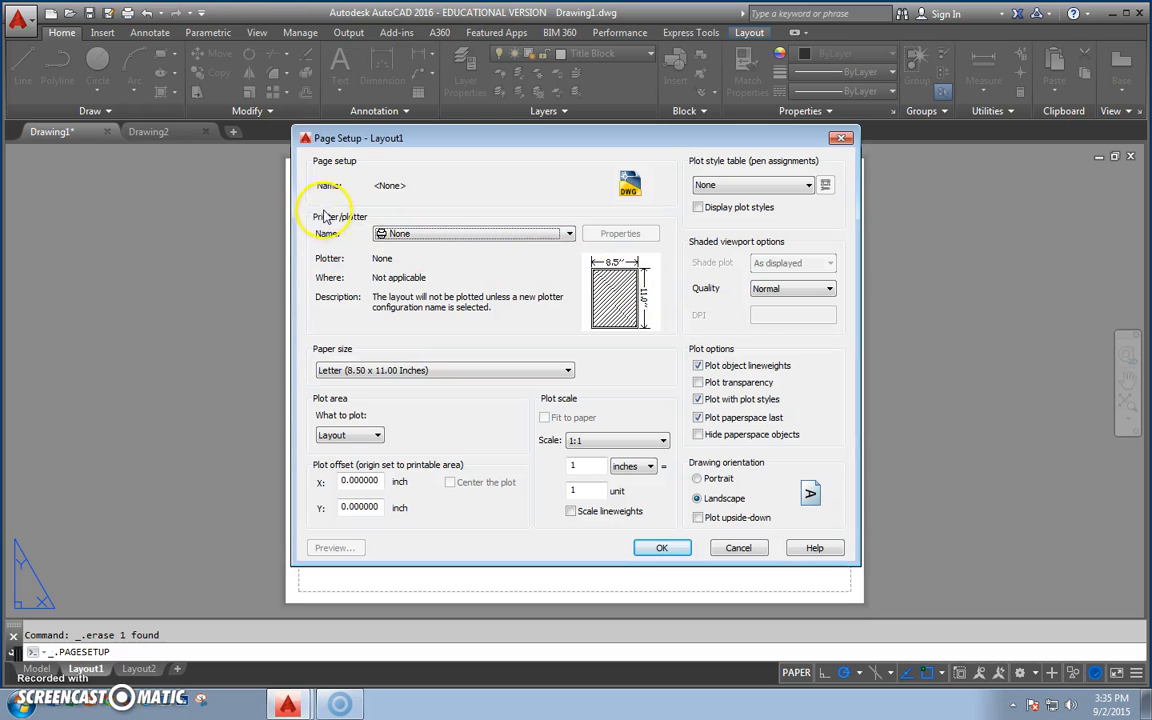
click(384, 234)
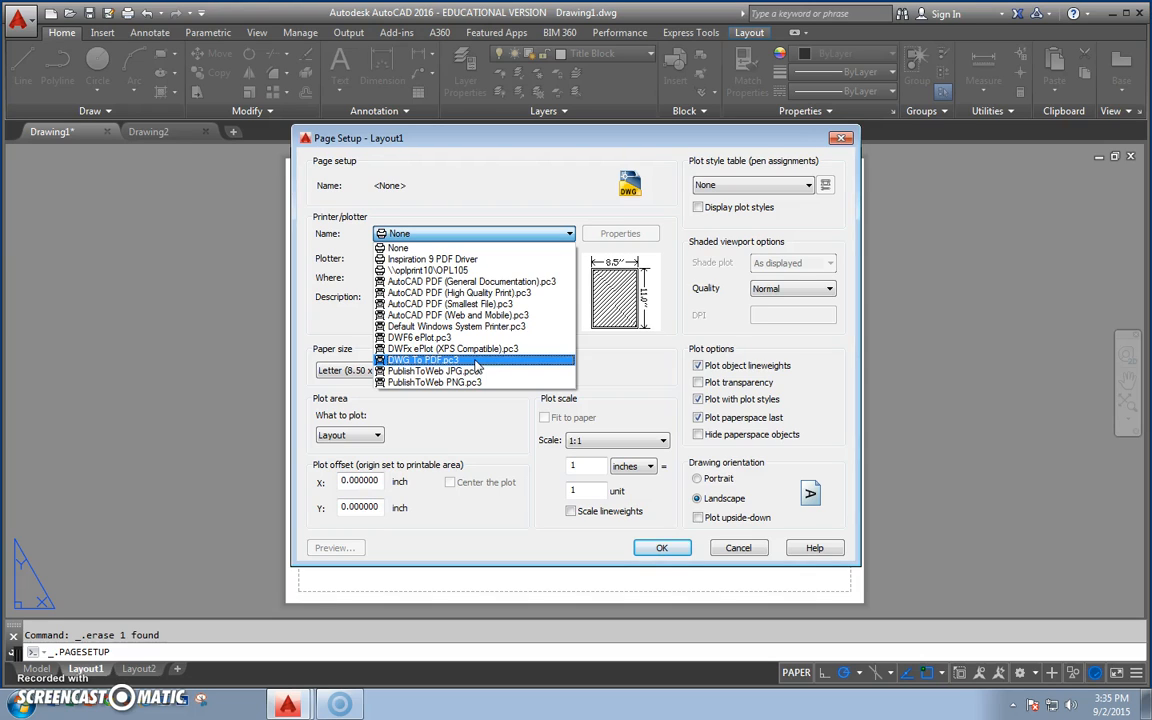
click(476, 362)
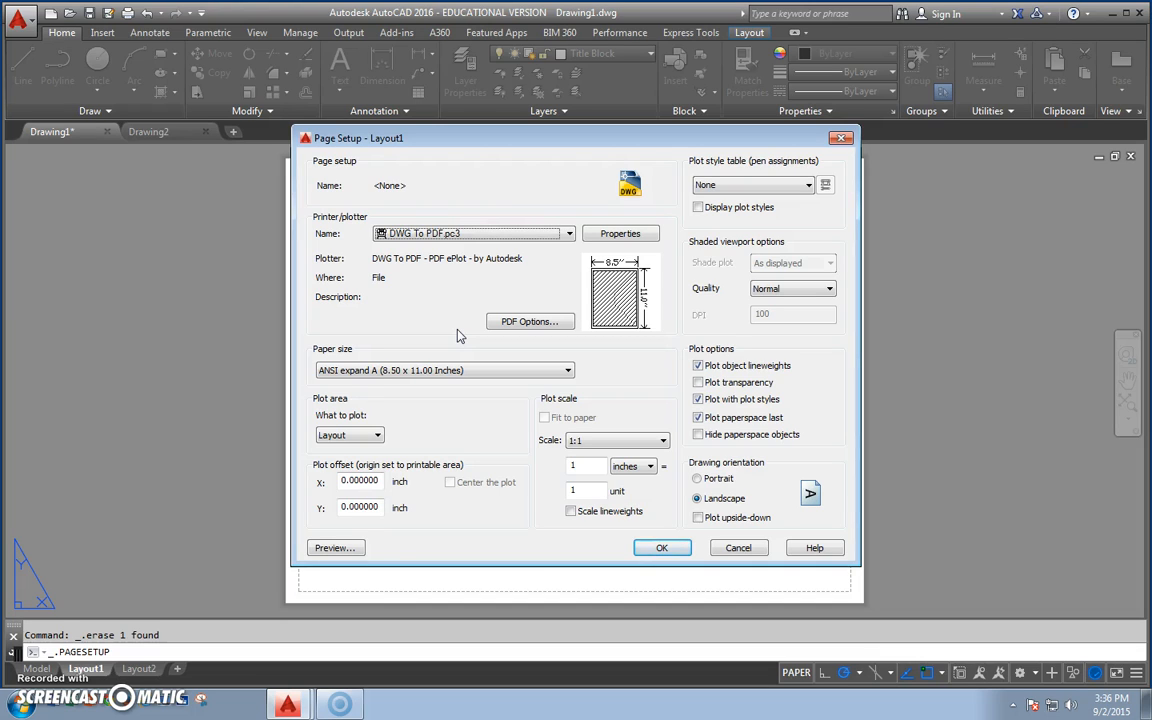
click(350, 375)
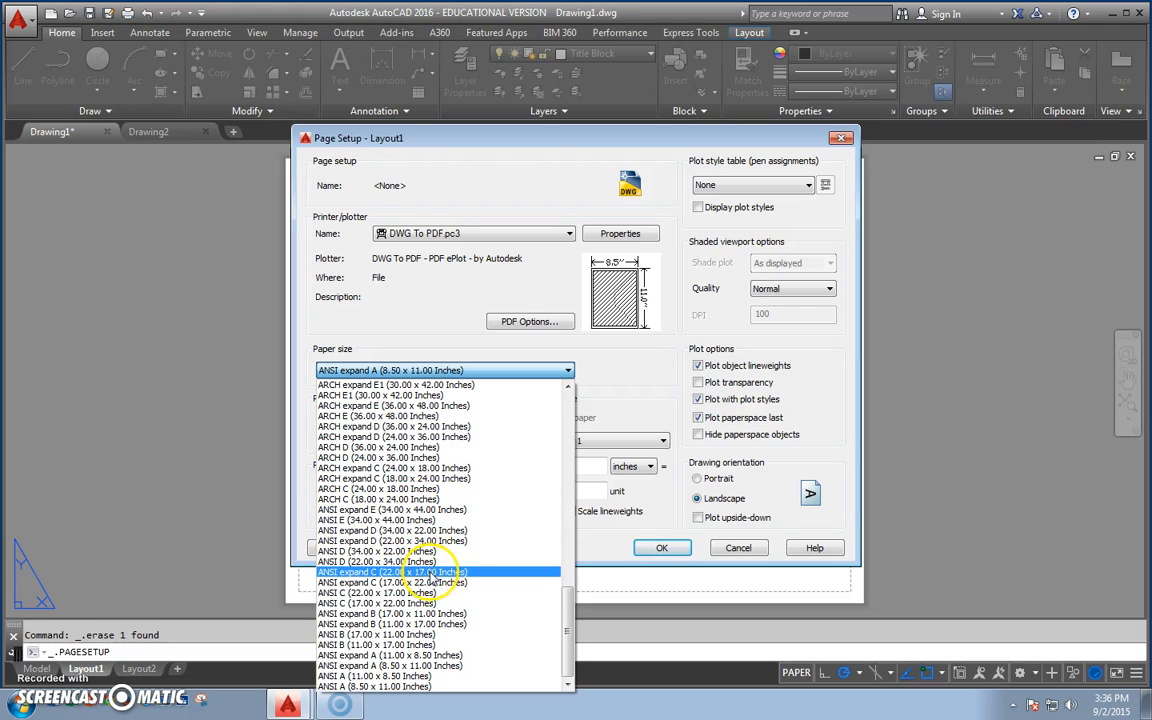
click(474, 572)
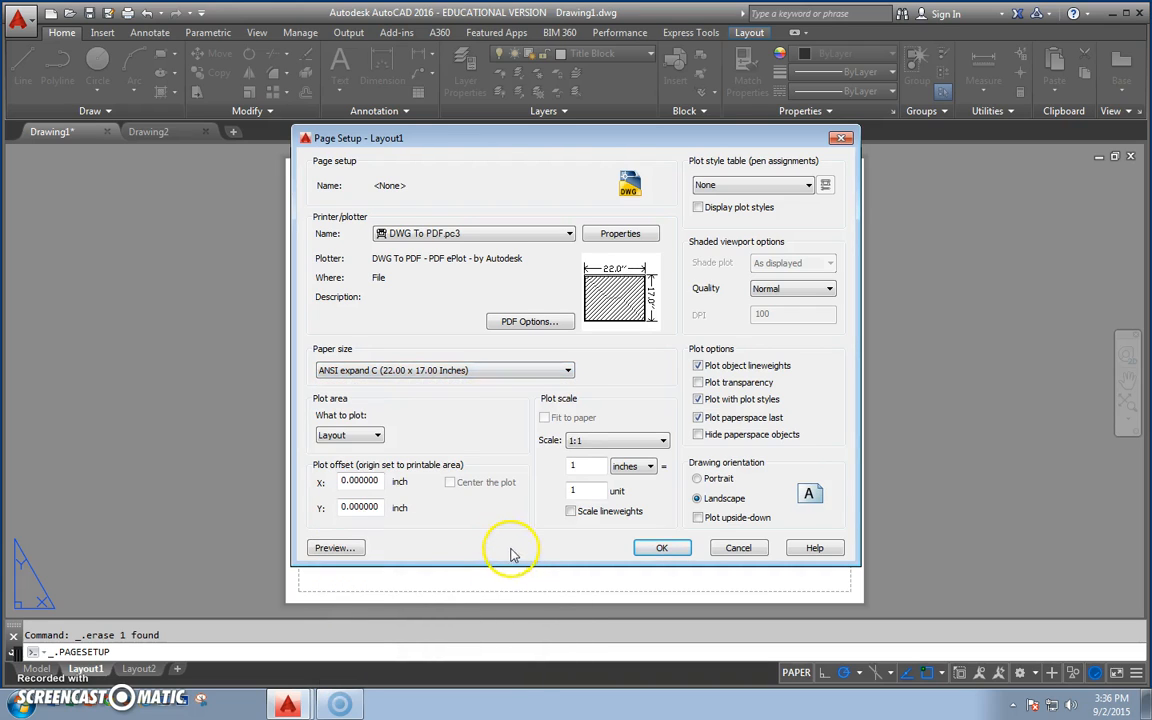
click(660, 549)
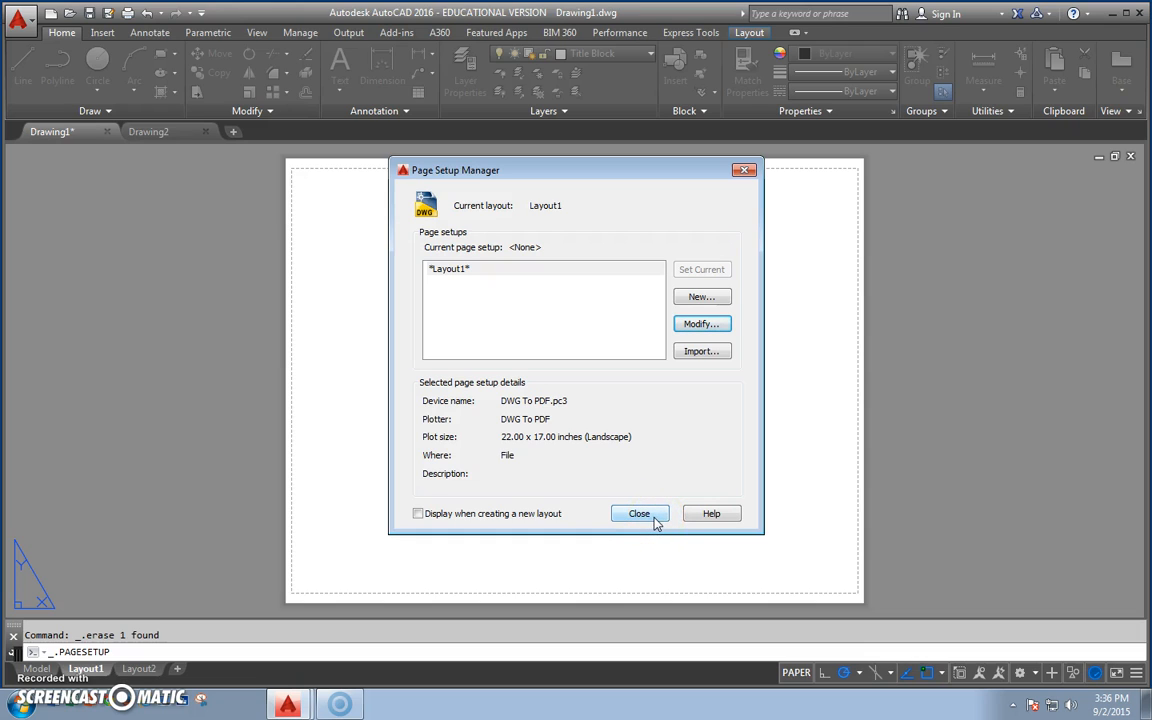
click(640, 513)
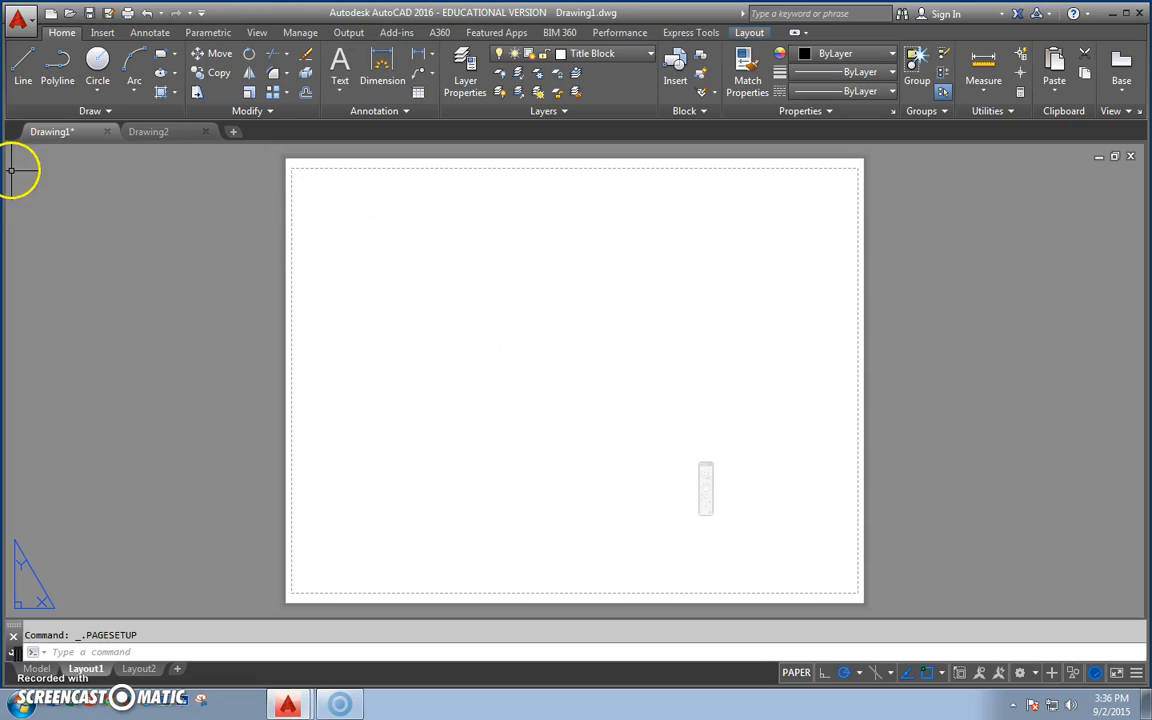
Draw the border's first two lines from point .25,.25: 15.5 units straight up, and 21 units horizontally to the right.
click(22, 80)
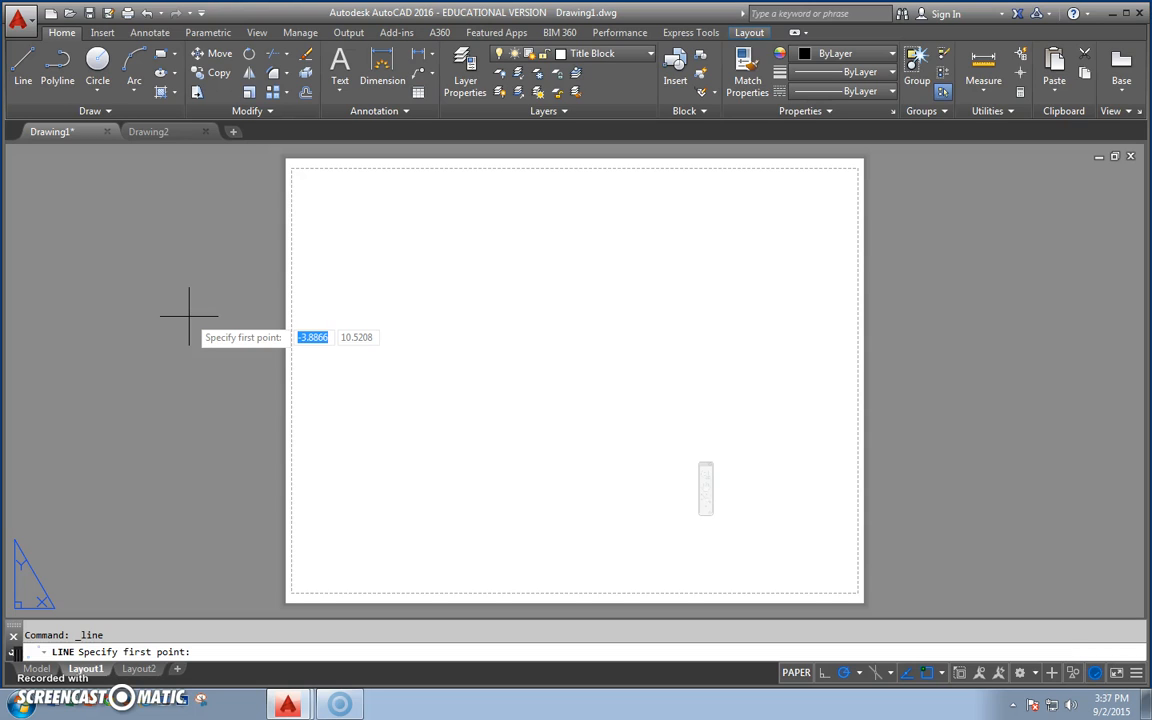
text(.25)
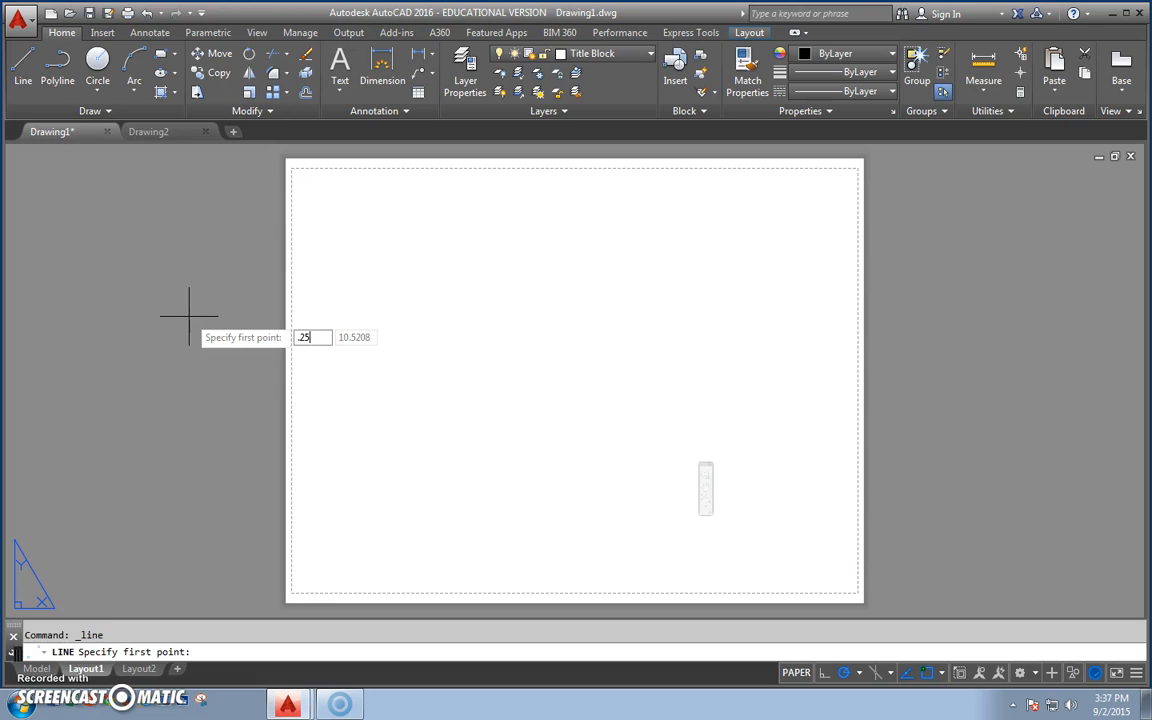
key(Tab)
text(.25)
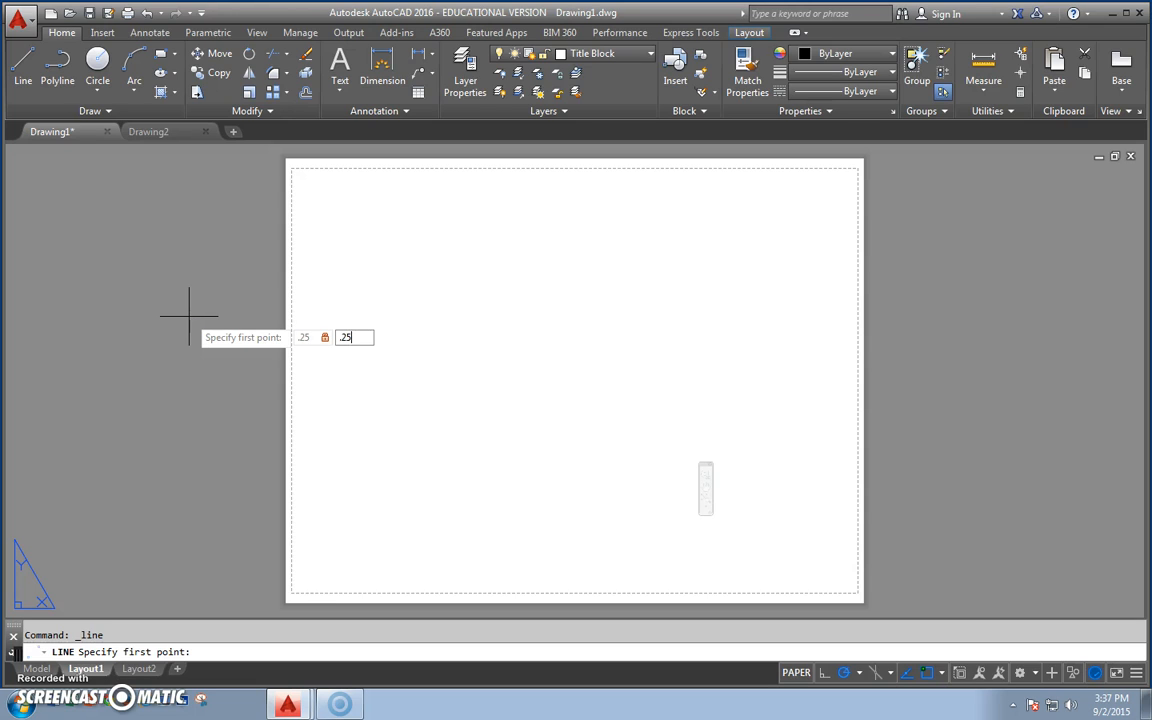
key(Return)
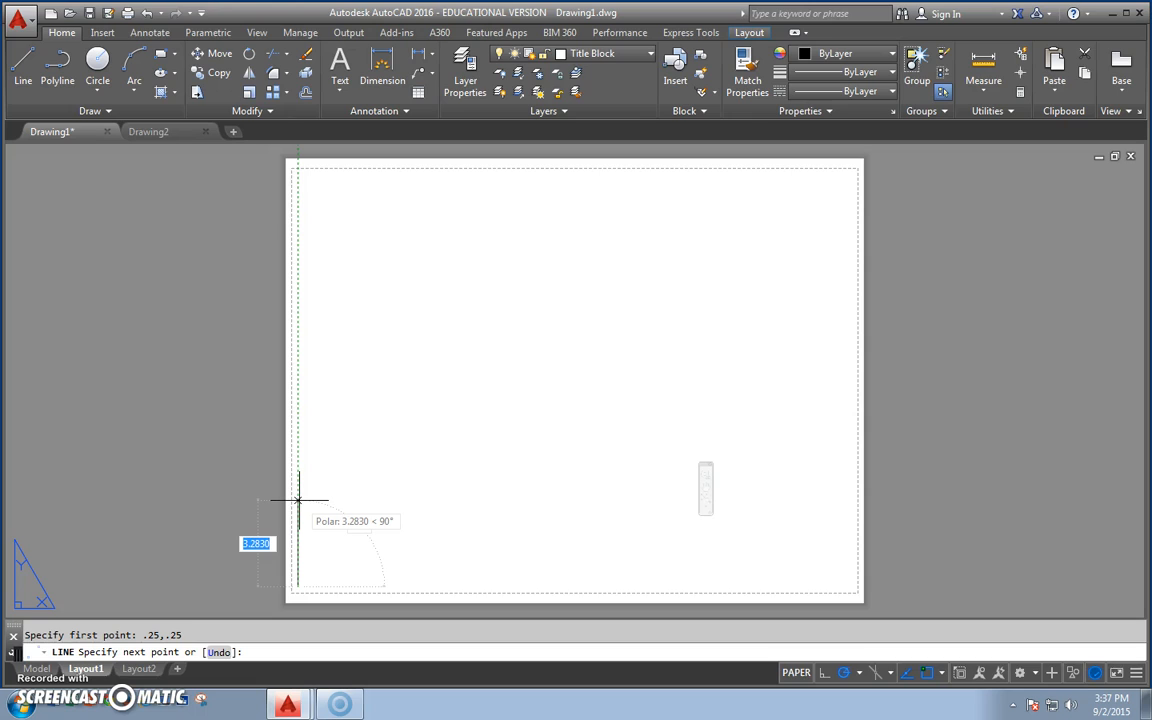
text(15.5)
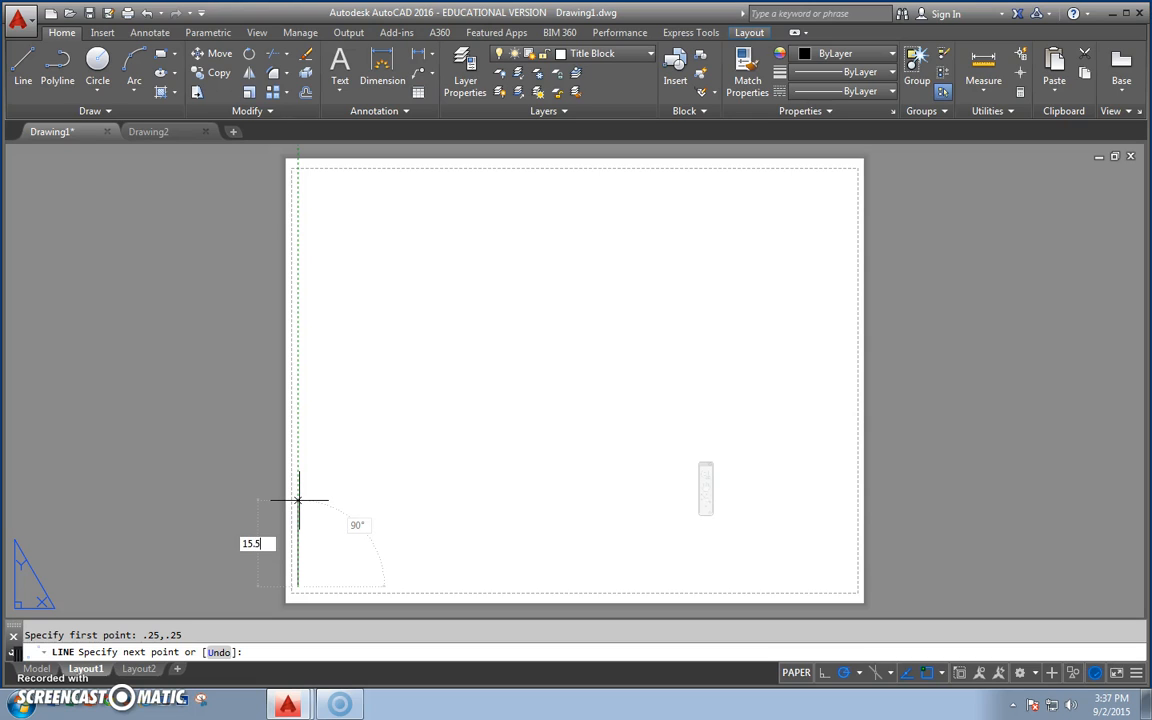
key(Return)
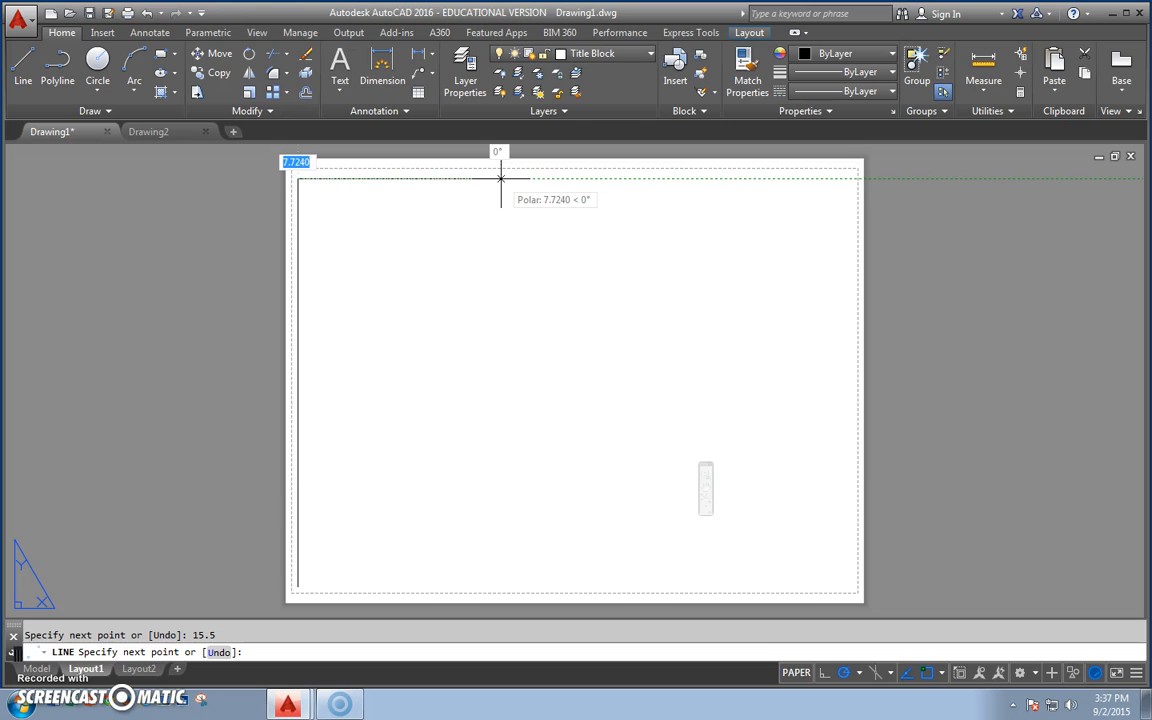
text(21)
key(Return)
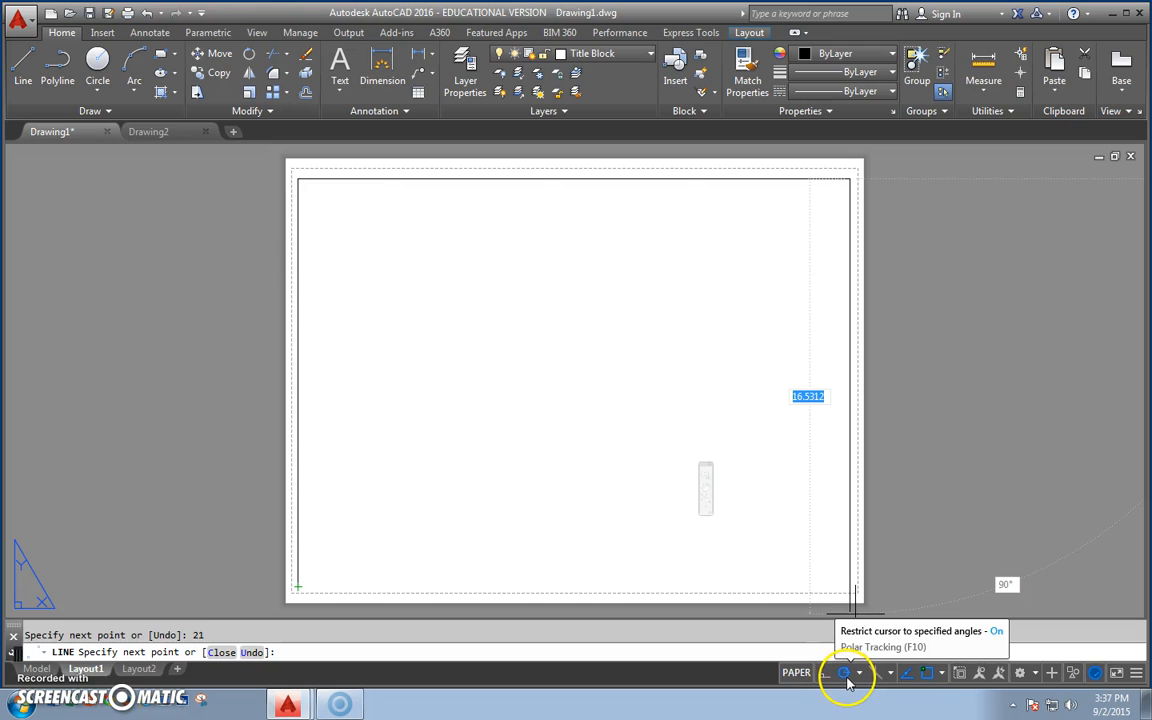
click(1136, 676)
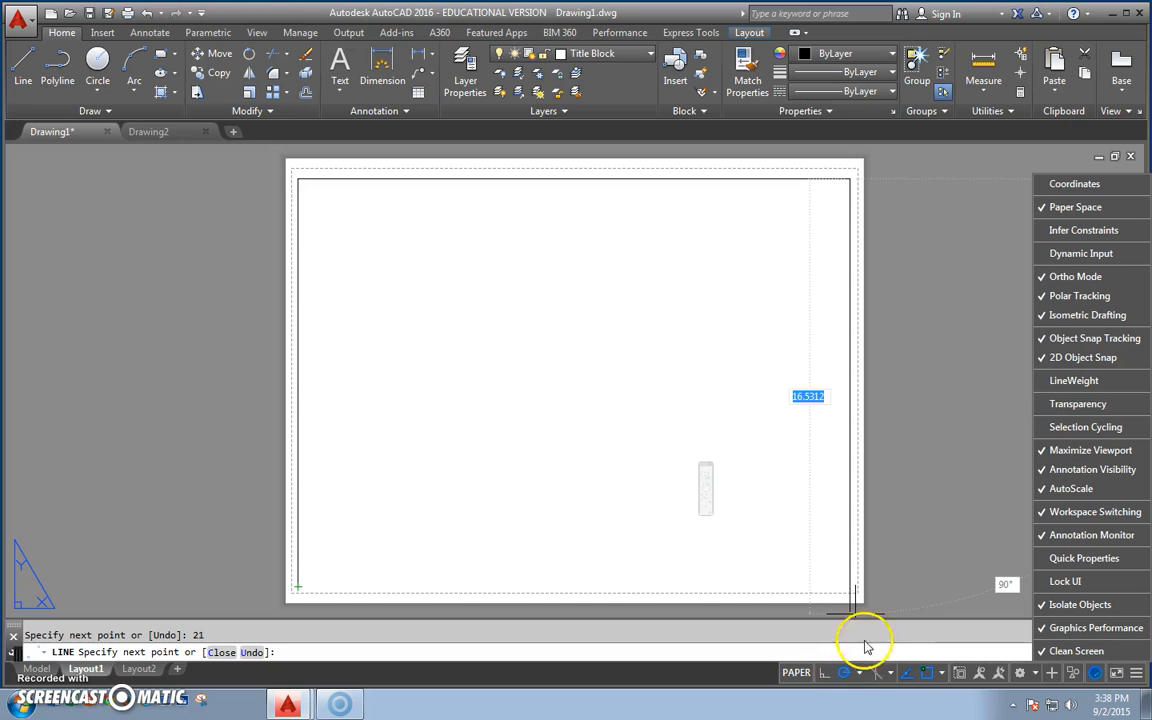
click(919, 628)
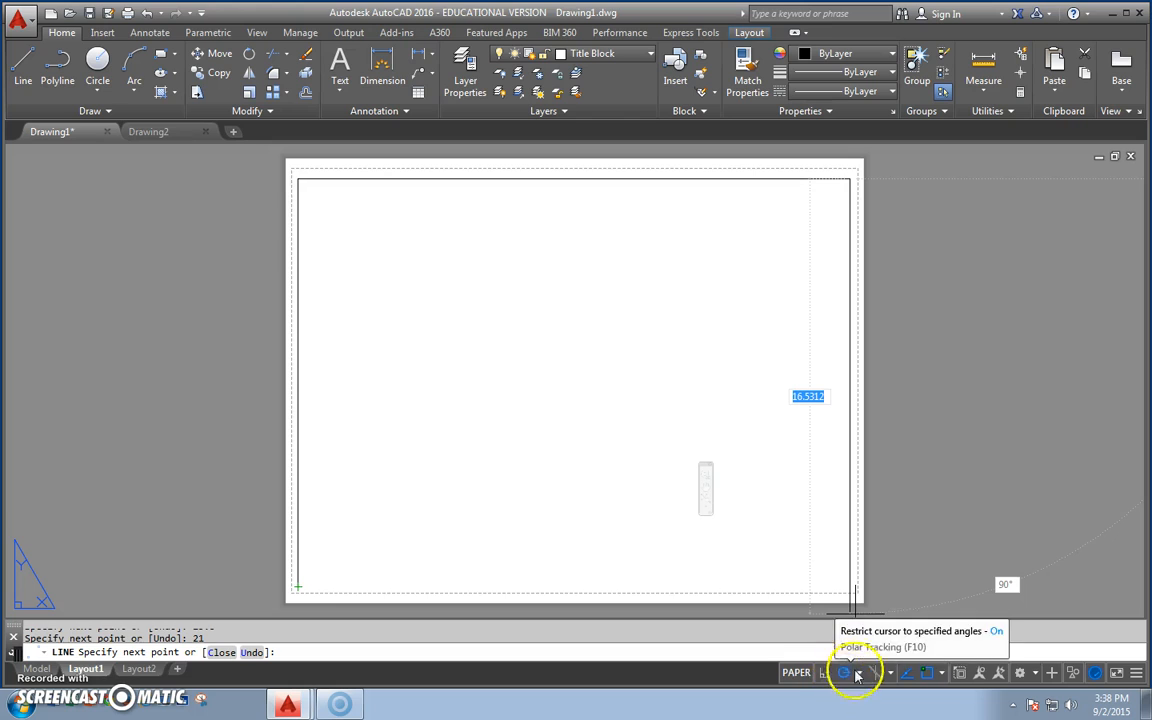
click(843, 671)
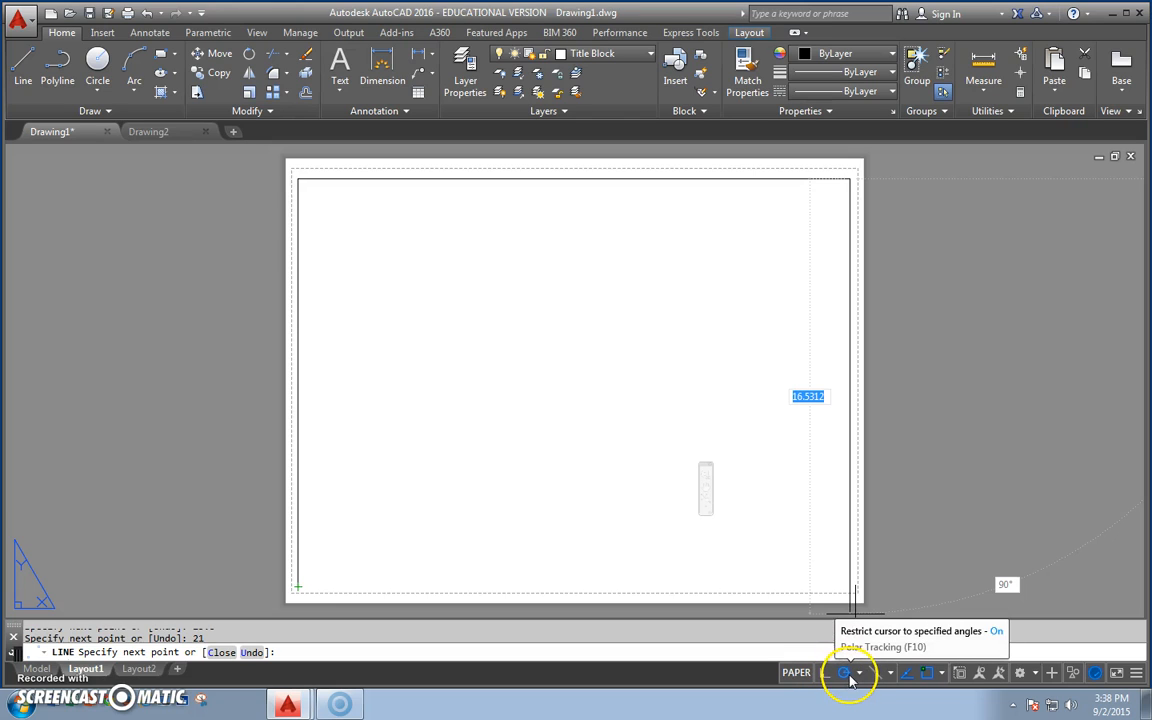
Complete the border rectangle with a 15.5-unit right edge and a bottom edge back to the starting corner, and end the Line command.
click(297, 587)
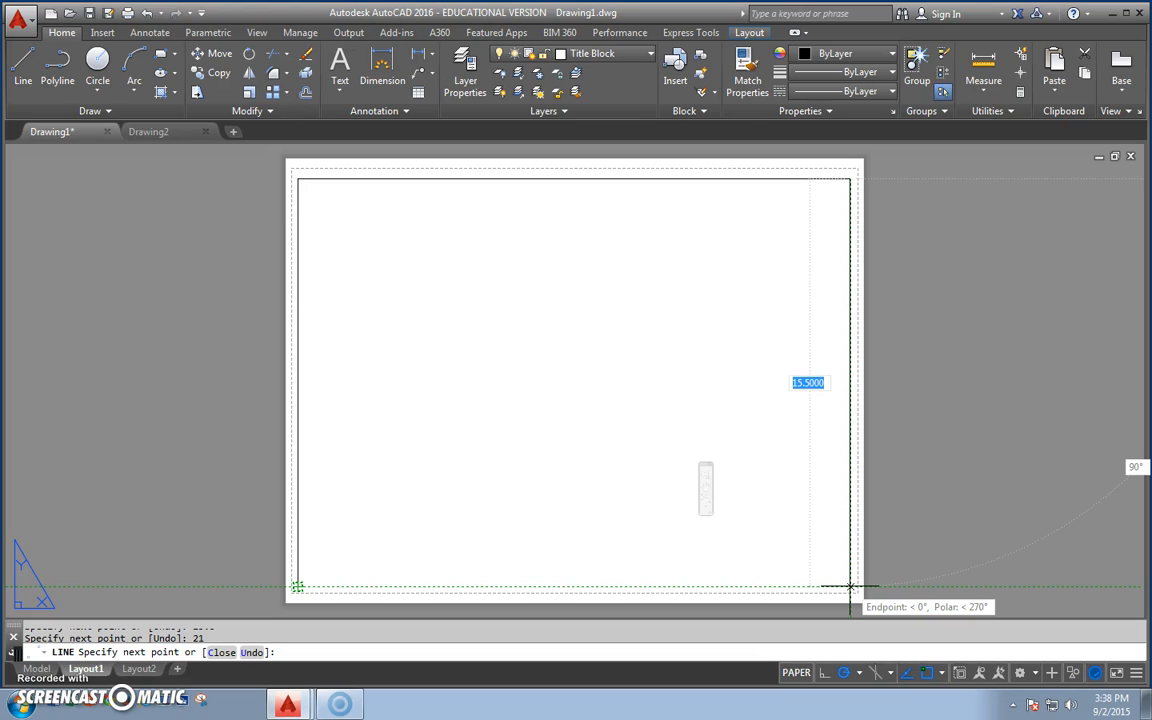
click(850, 587)
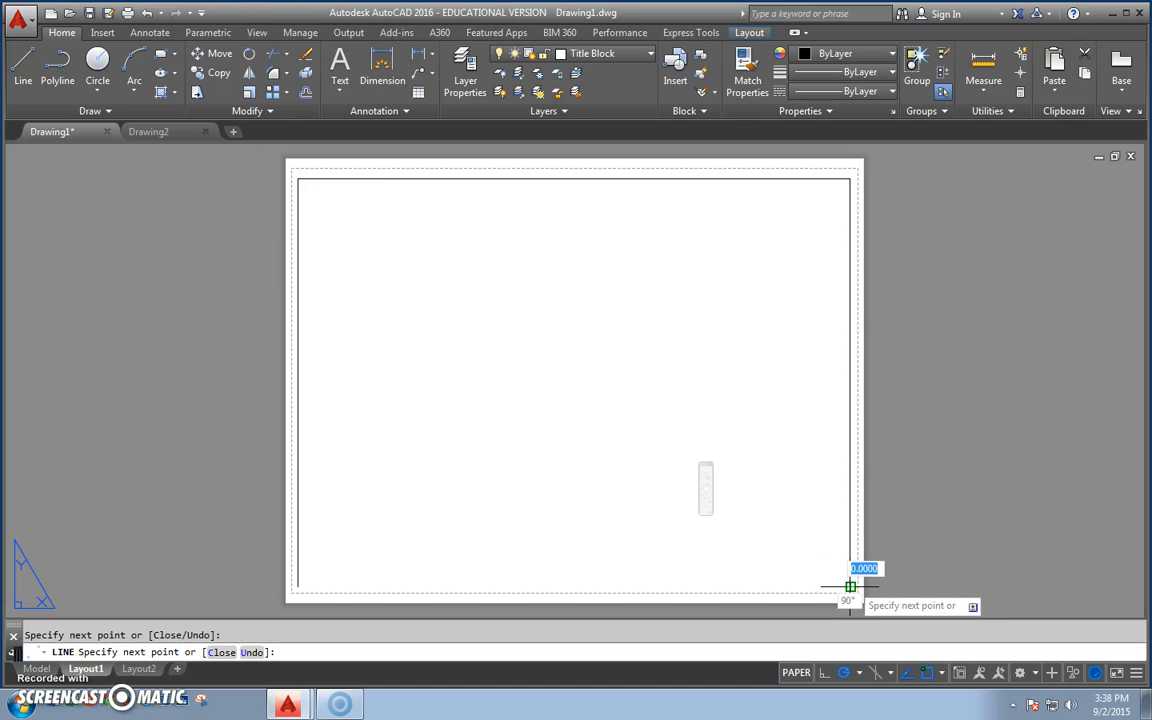
click(297, 587)
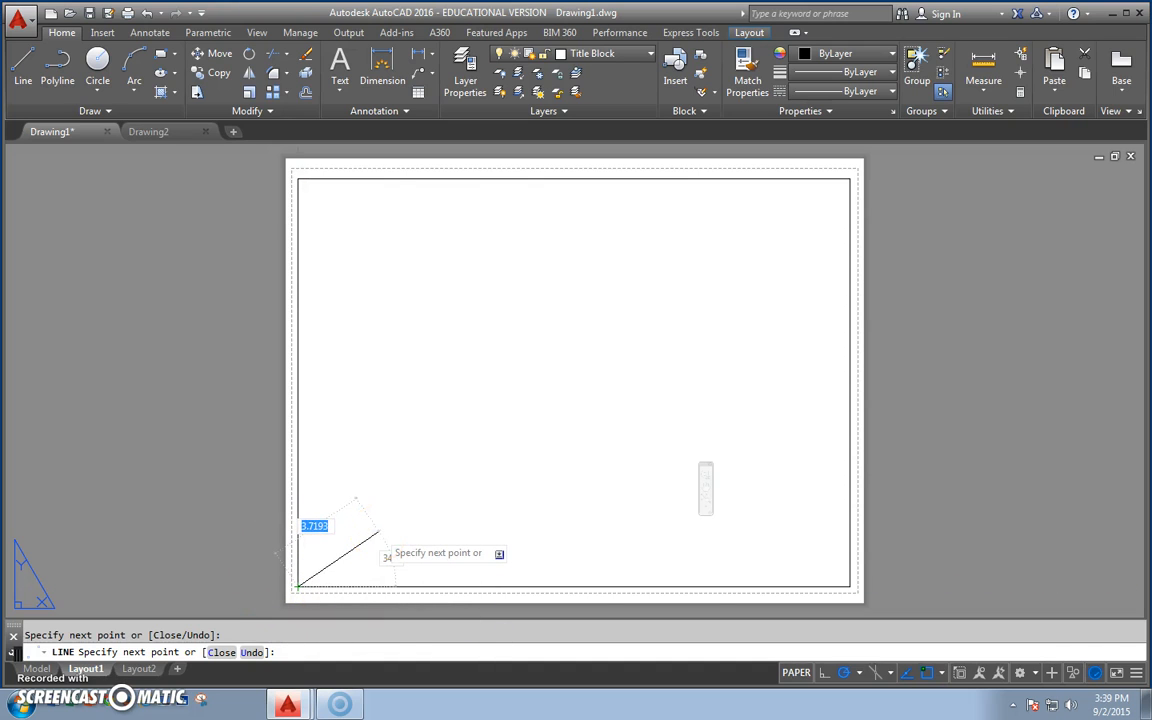
right_click(378, 535)
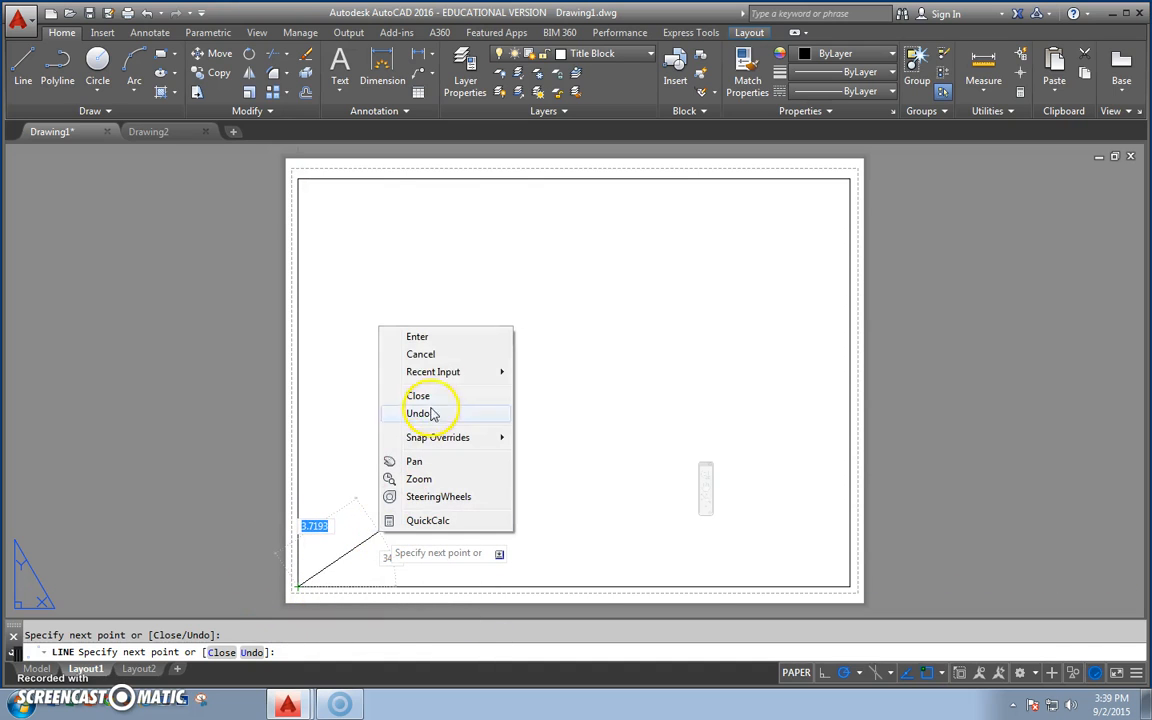
click(457, 340)
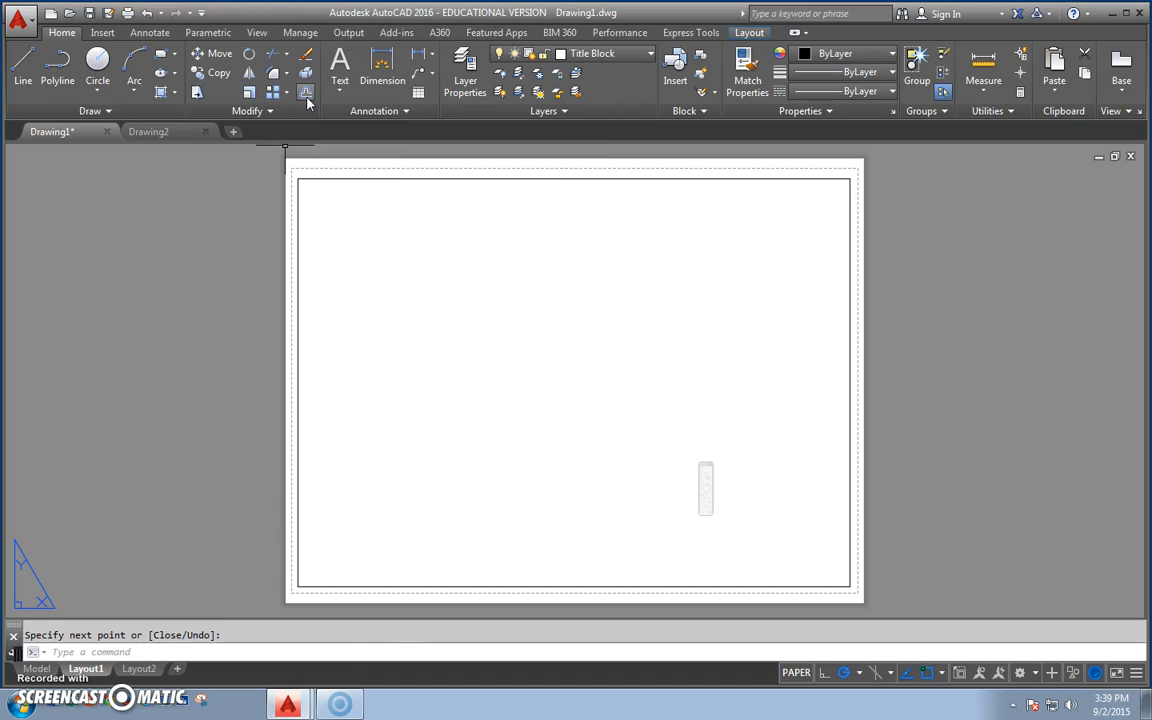
Offset the border's bottom line 1 unit upward to the inside of the border.
click(307, 95)
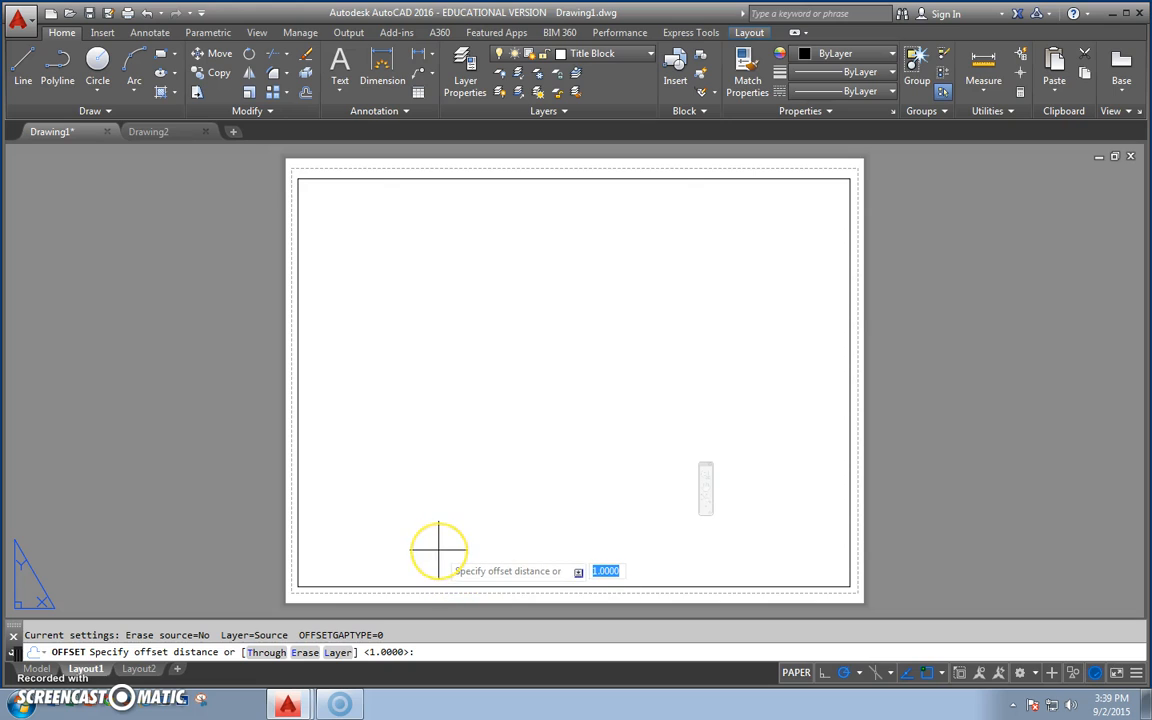
text(1)
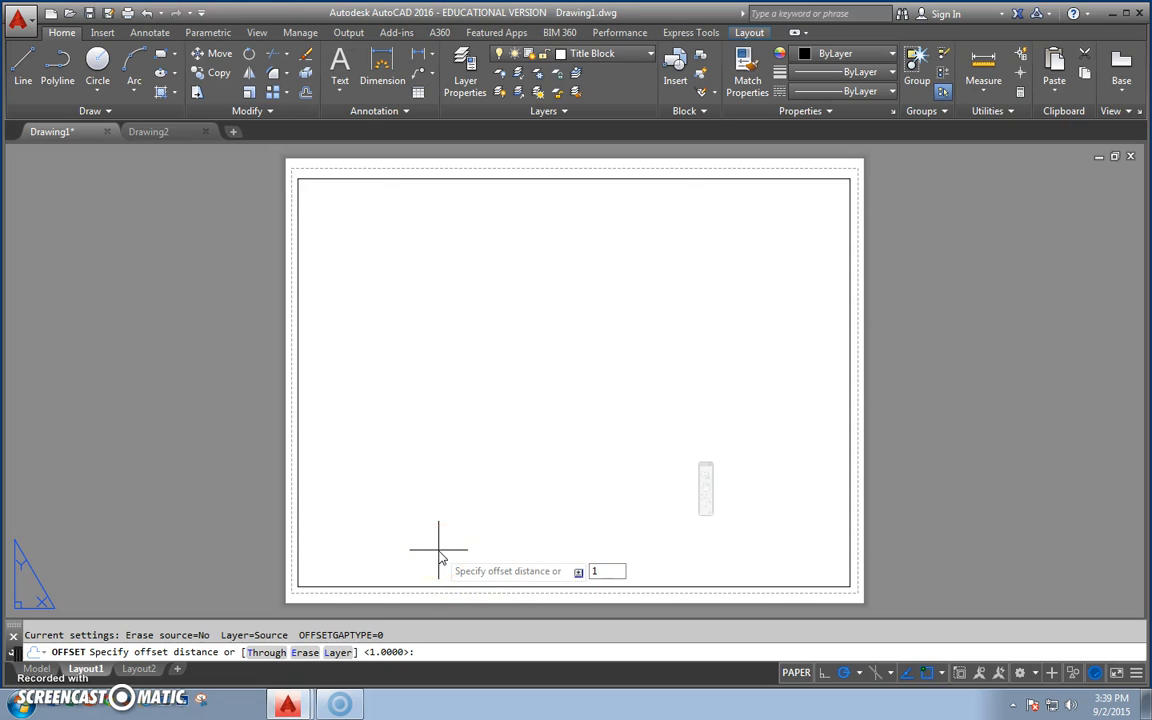
key(Return)
click(453, 586)
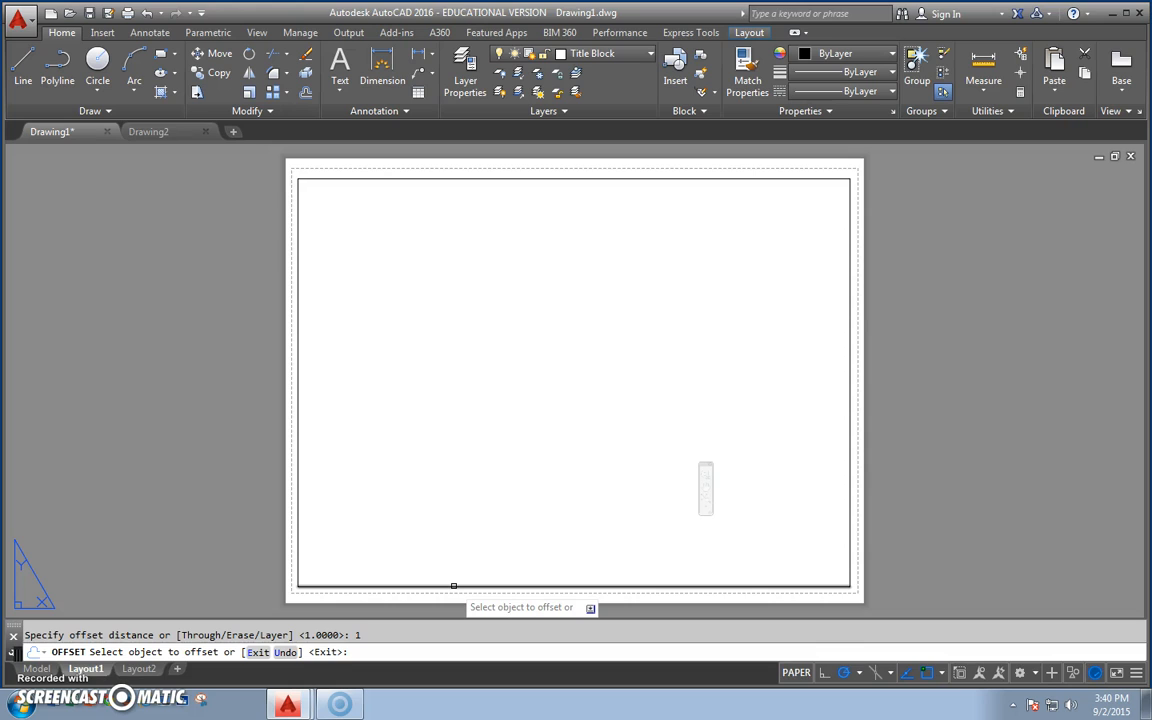
click(453, 586)
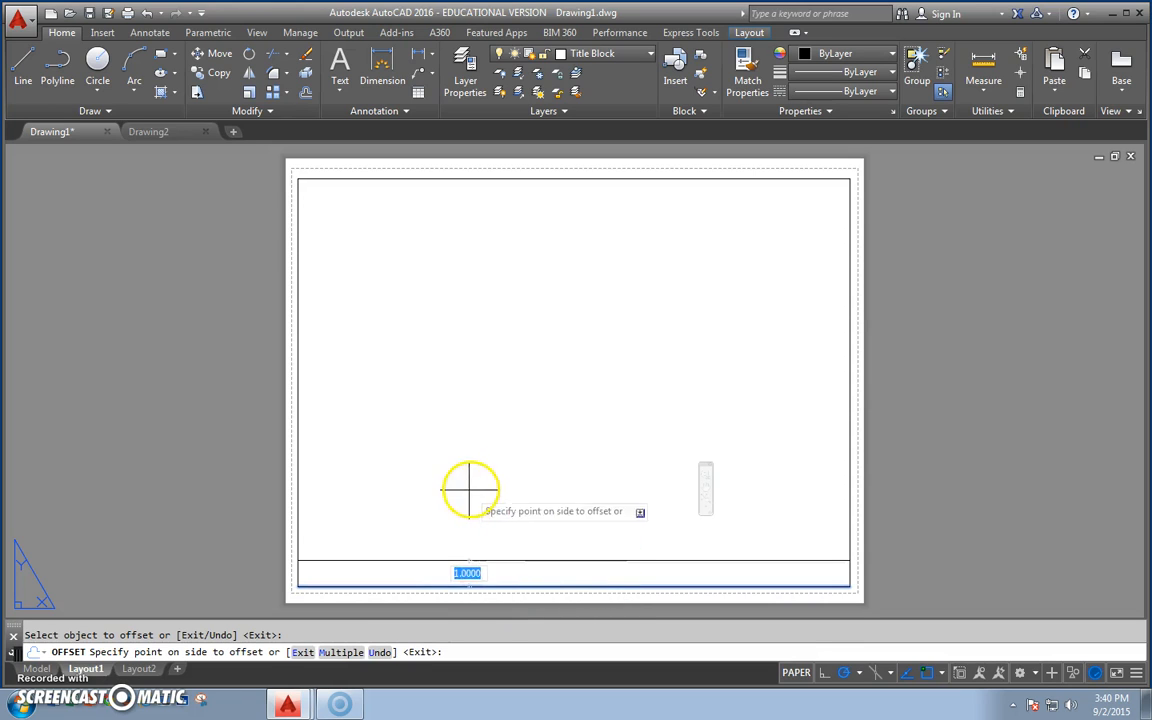
scroll(524, 432, down, 2)
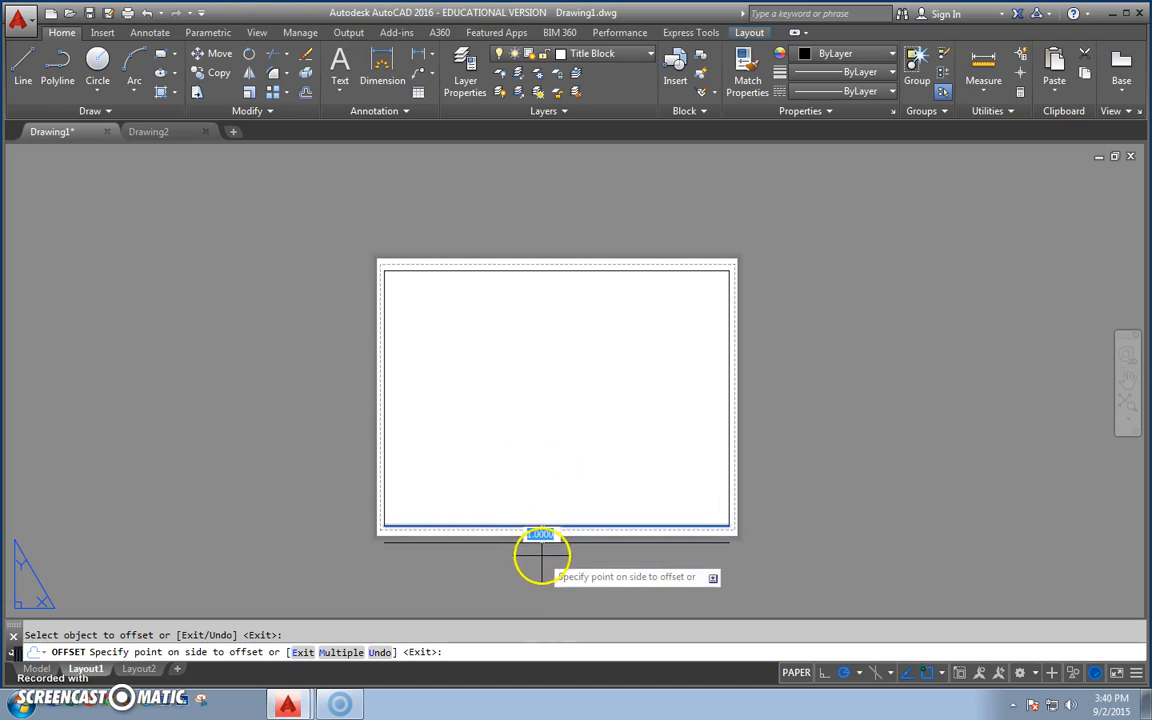
click(512, 459)
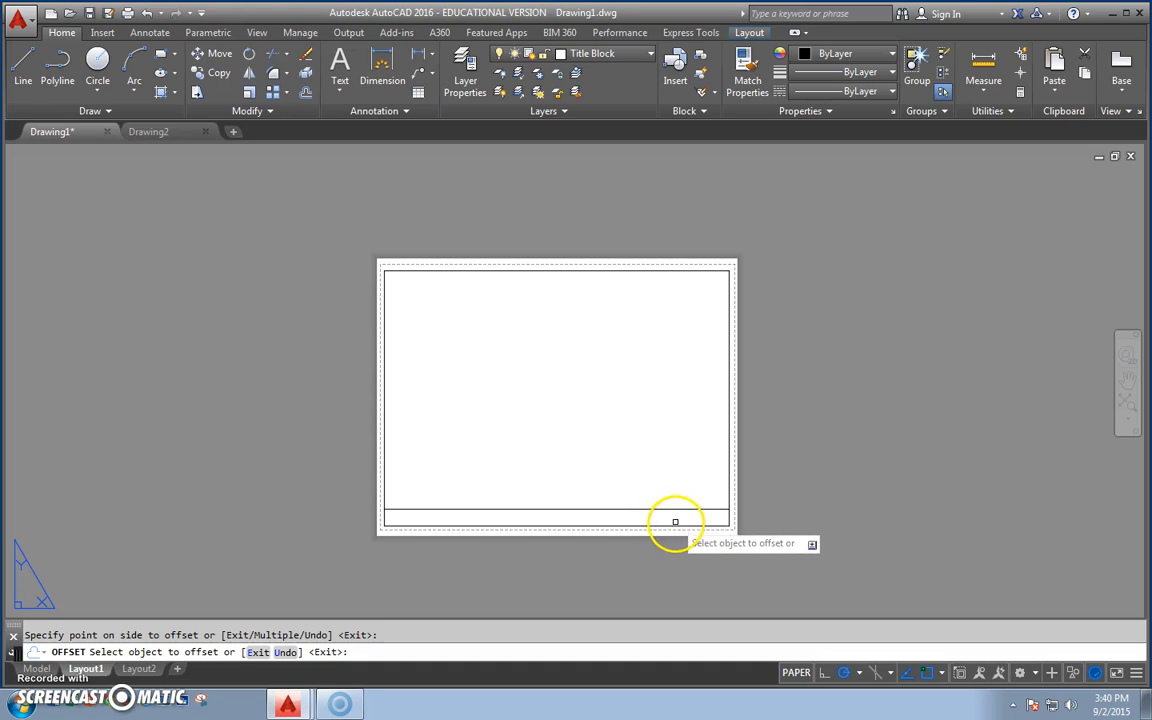
key(Escape)
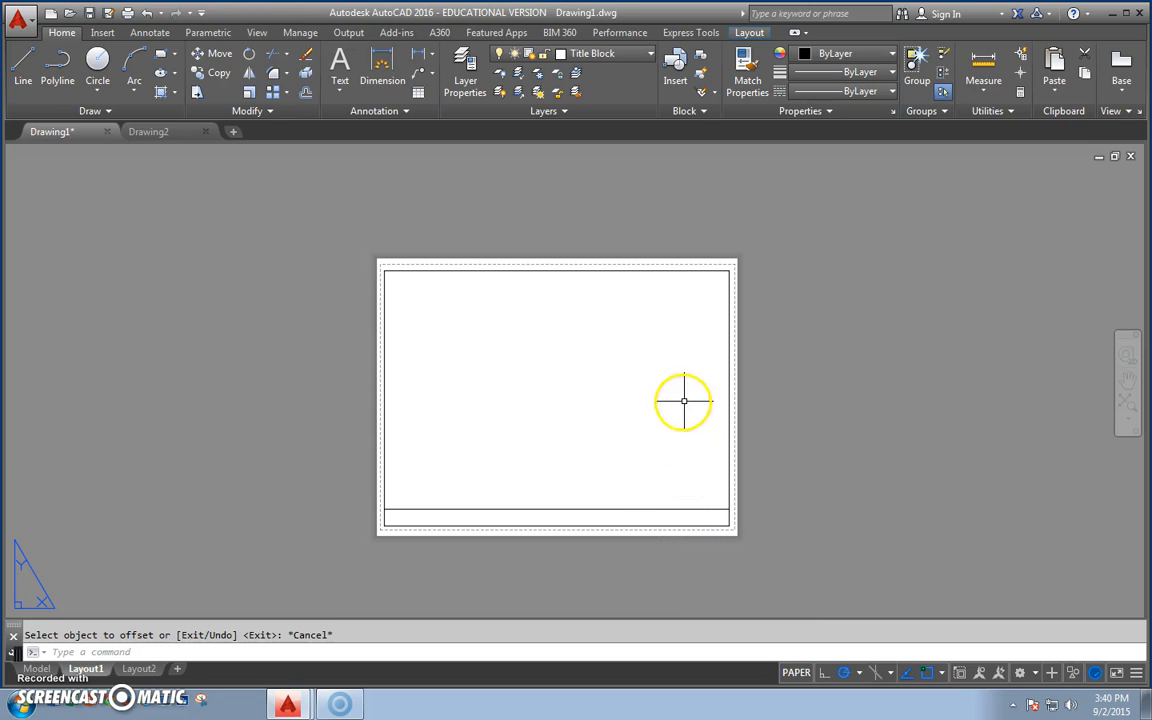
Offset the border's left and right edges 8 units toward the inside of the border.
click(307, 93)
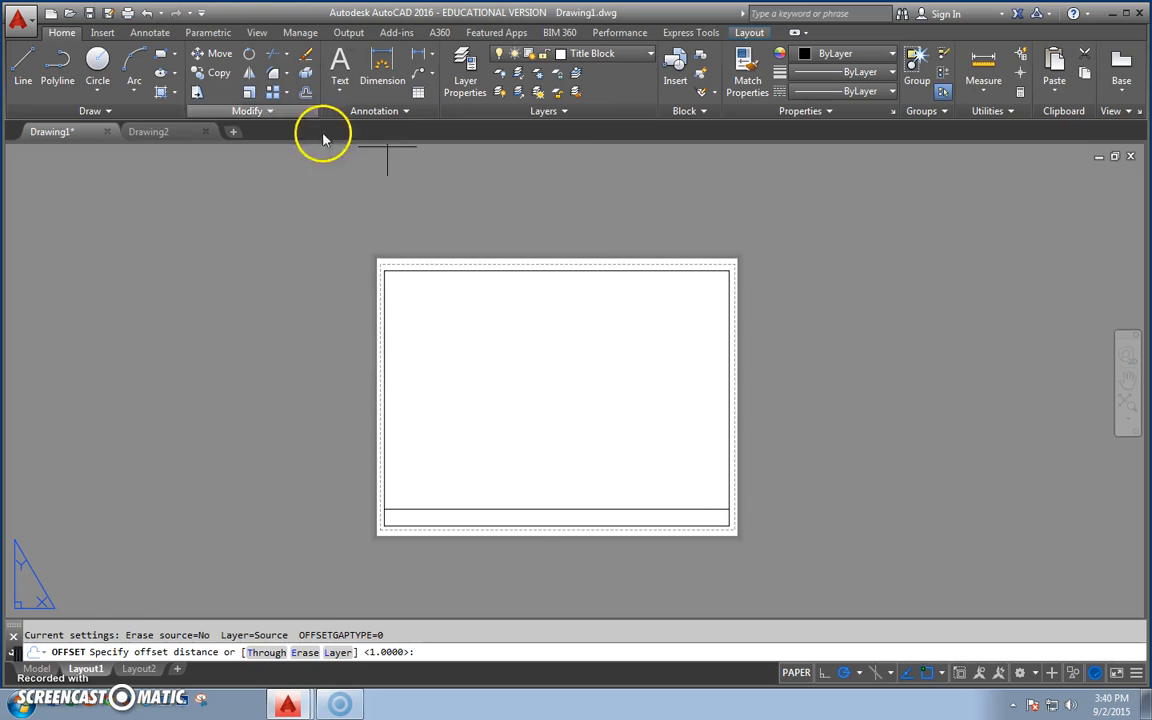
text(8)
key(Return)
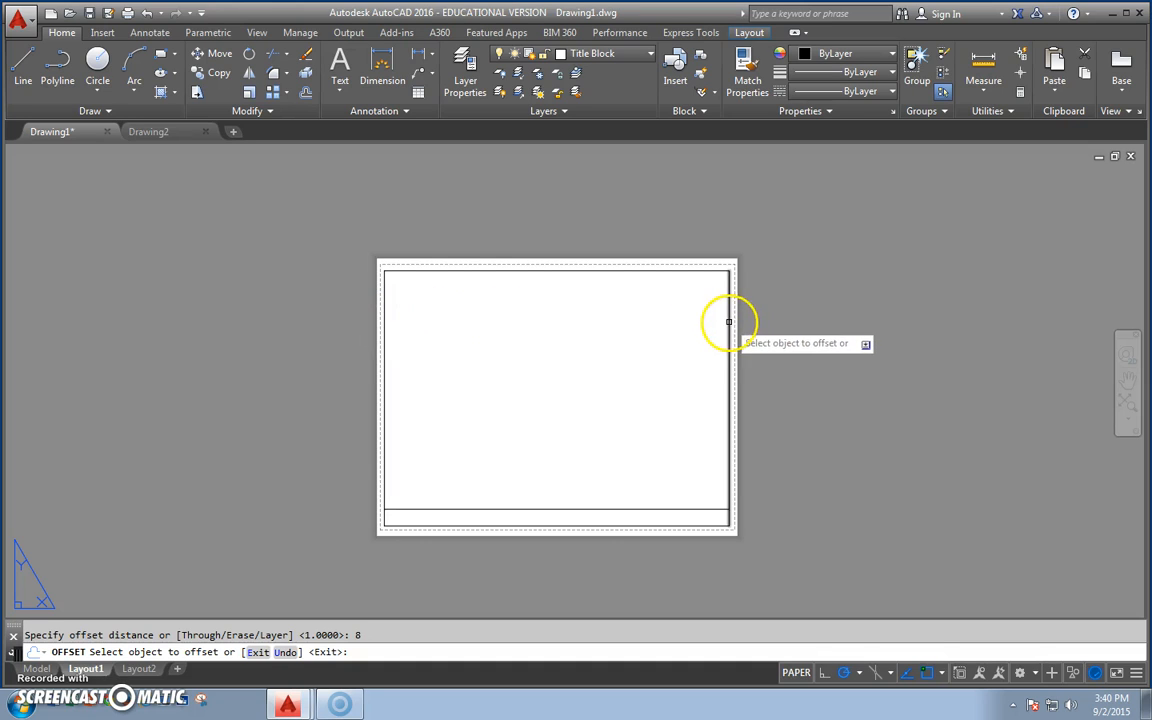
click(383, 338)
click(530, 329)
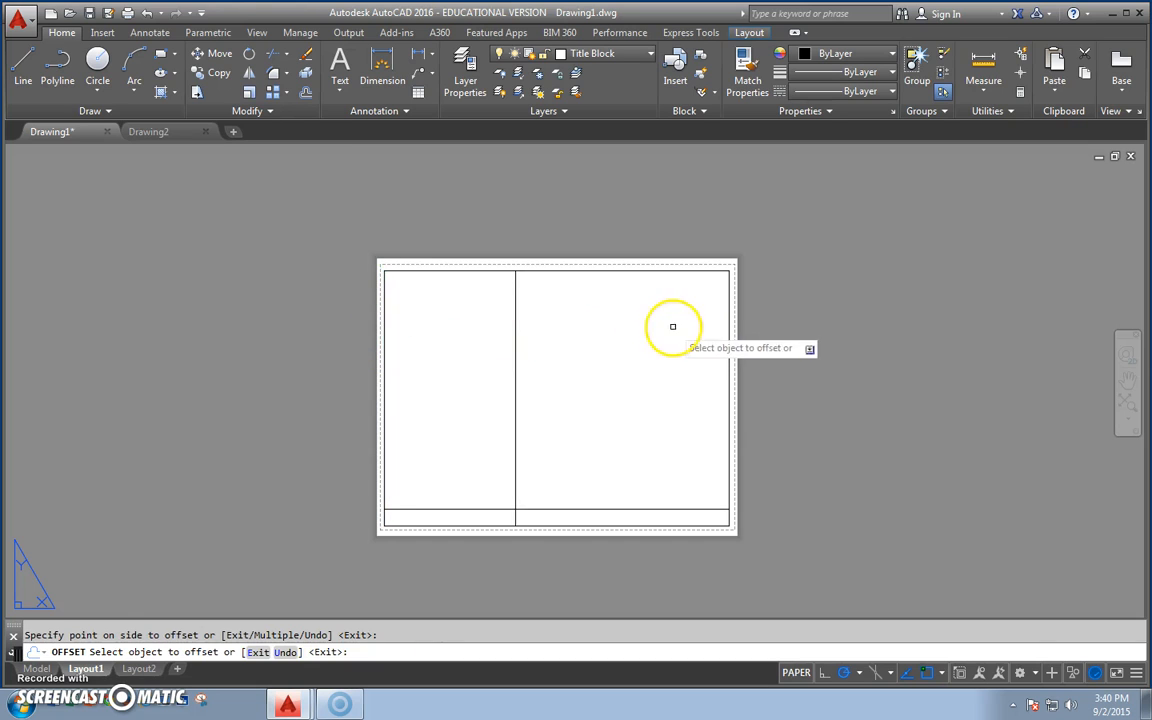
click(729, 327)
click(600, 320)
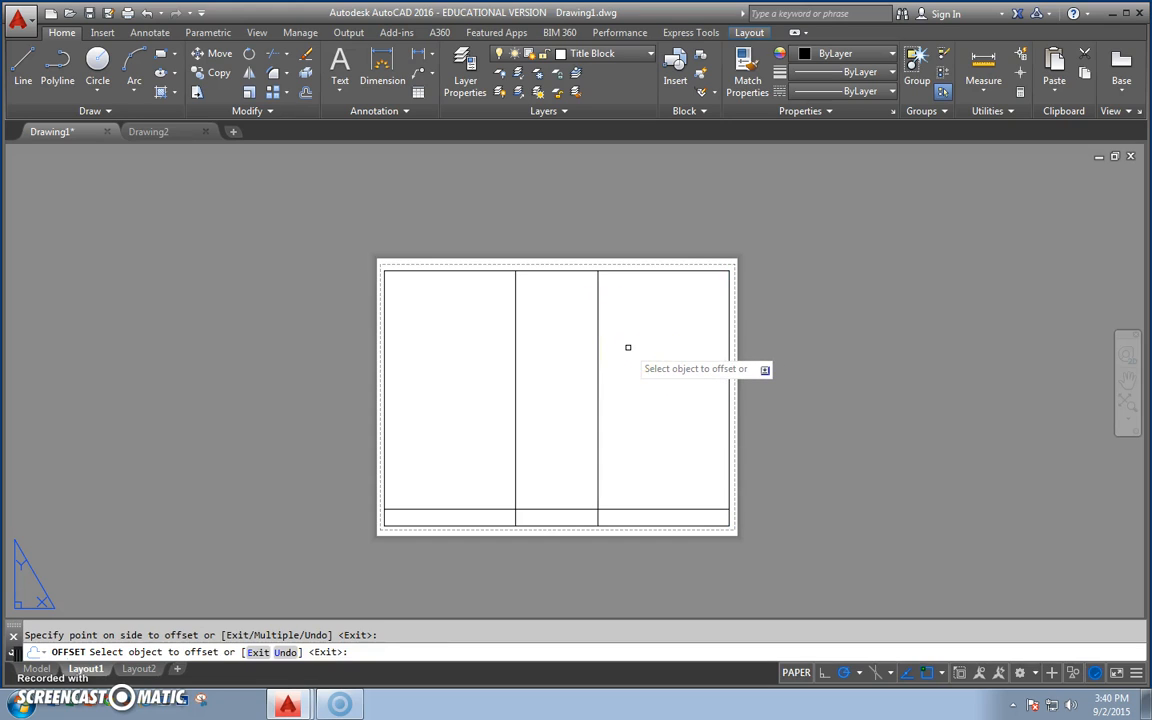
key(Escape)
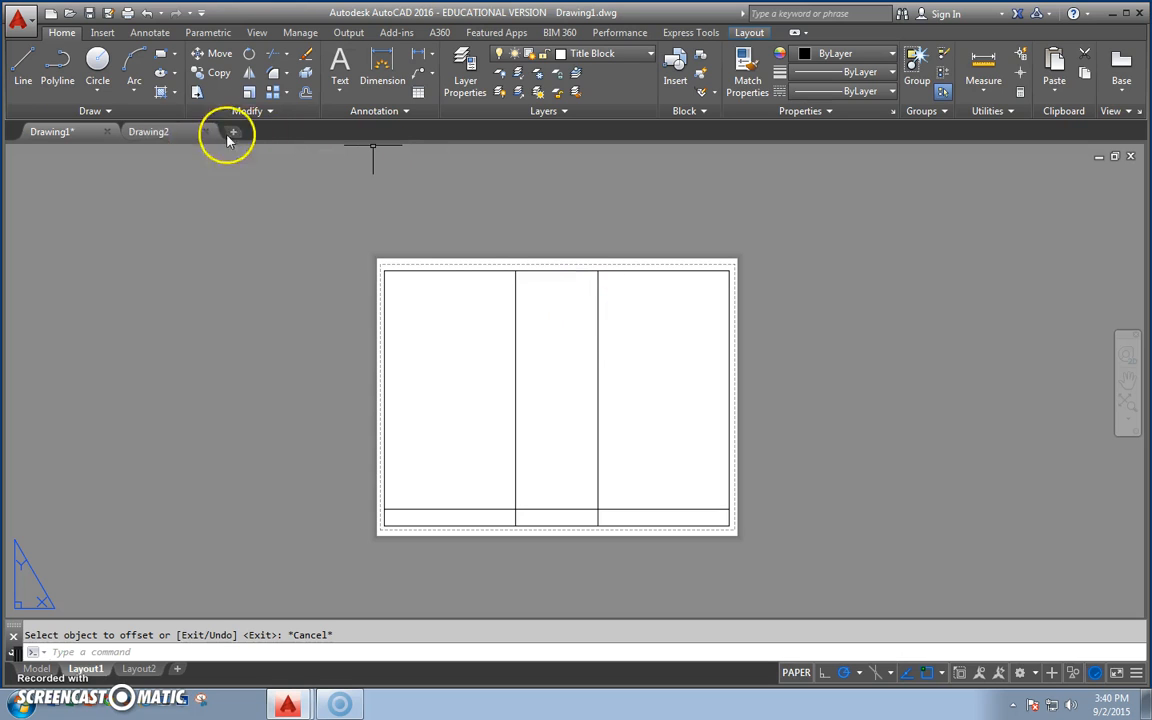
Offset the border's right edge 2 units inward, and offset the resulting line another 2 units inward.
click(305, 92)
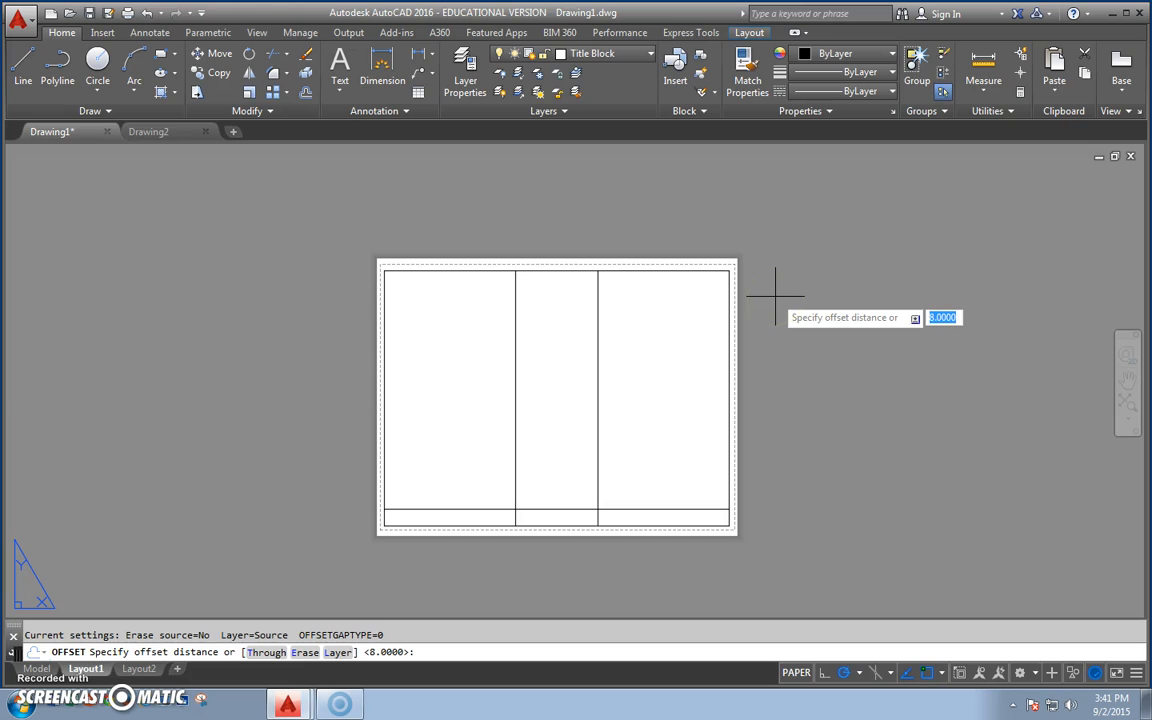
text(2)
key(Return)
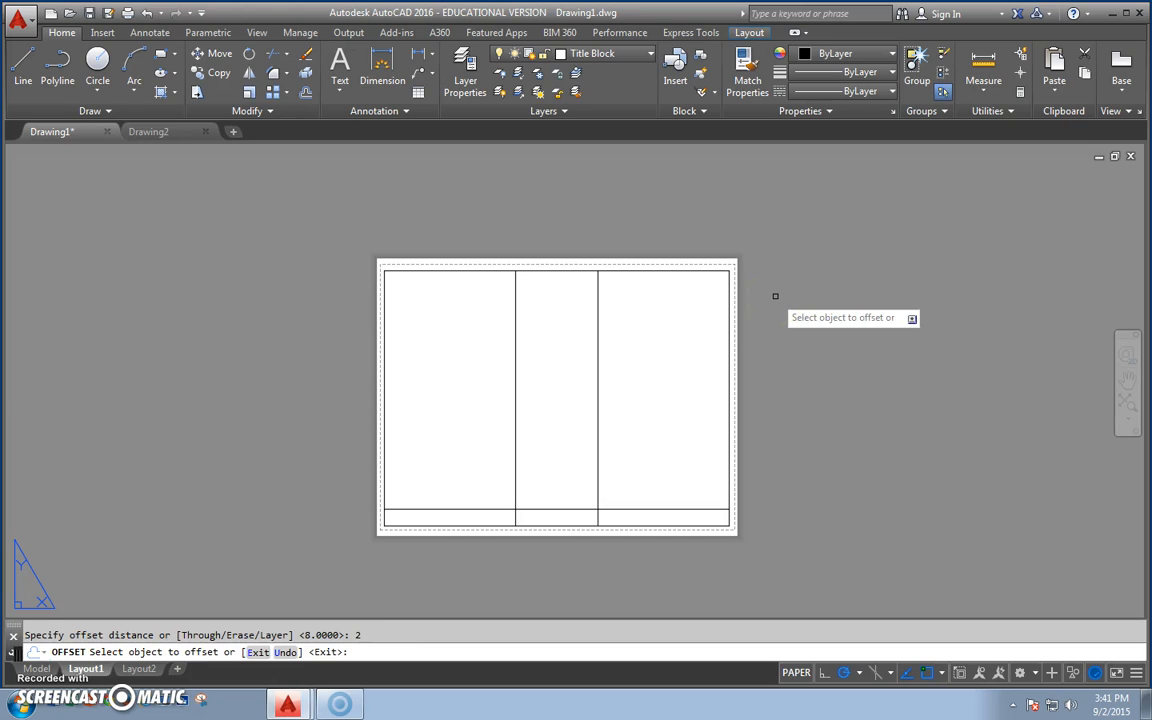
click(729, 318)
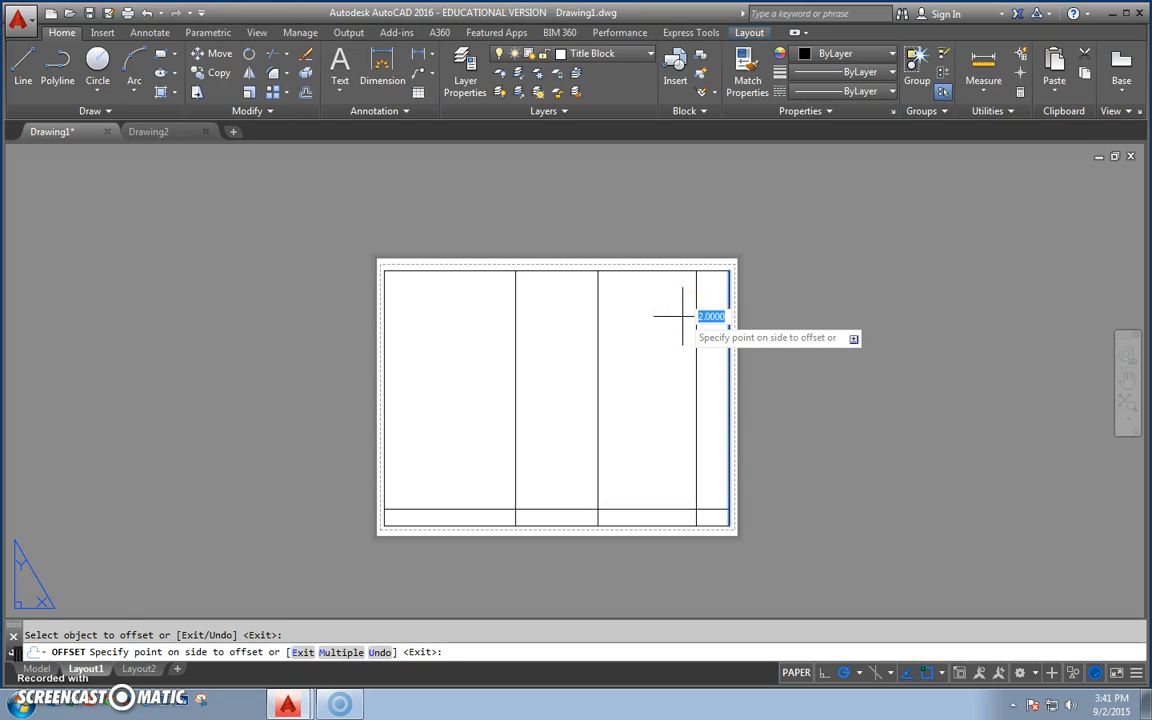
click(683, 316)
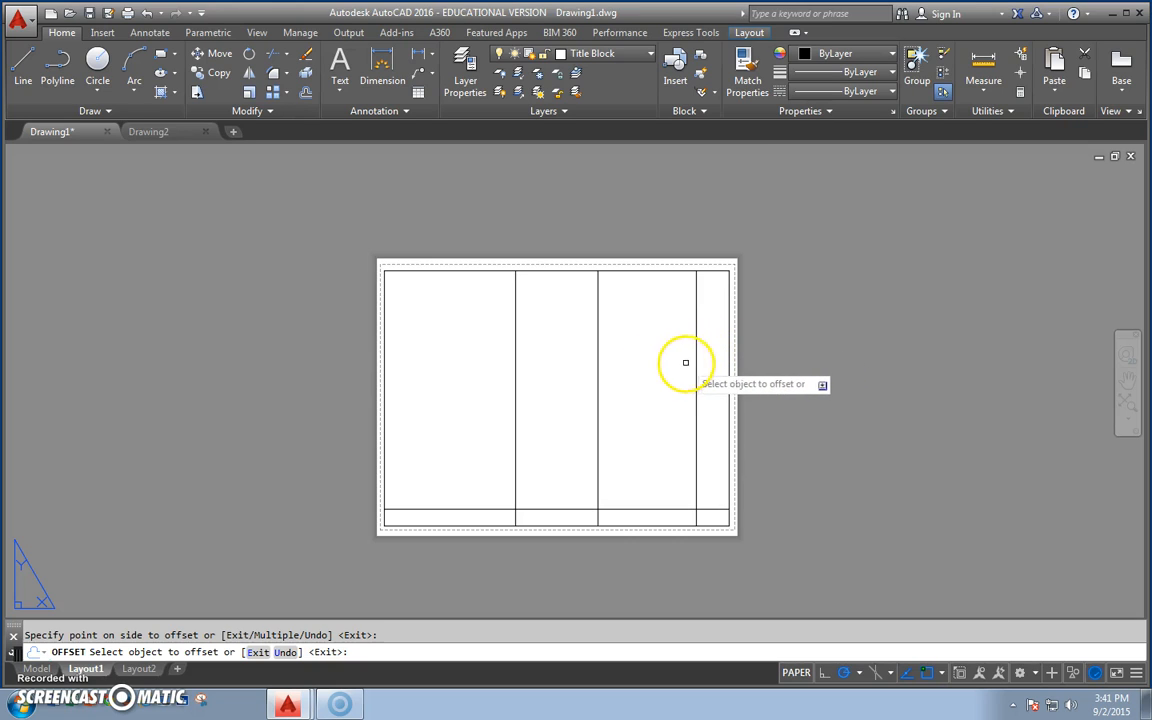
click(696, 363)
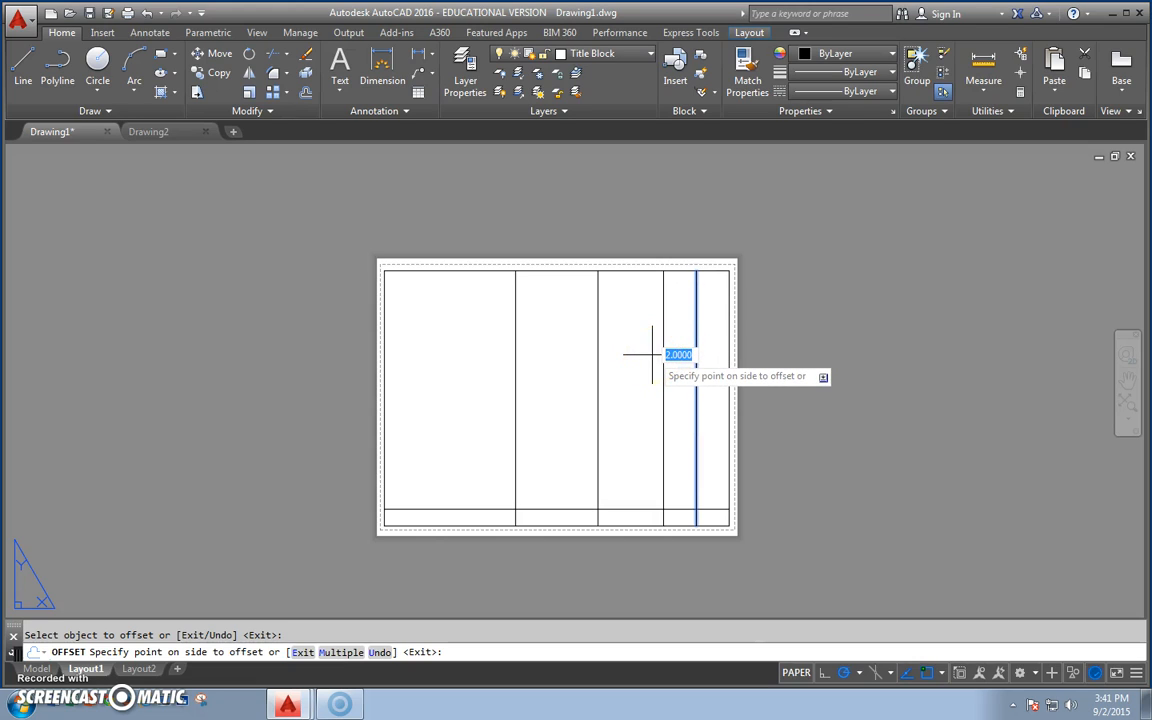
click(651, 354)
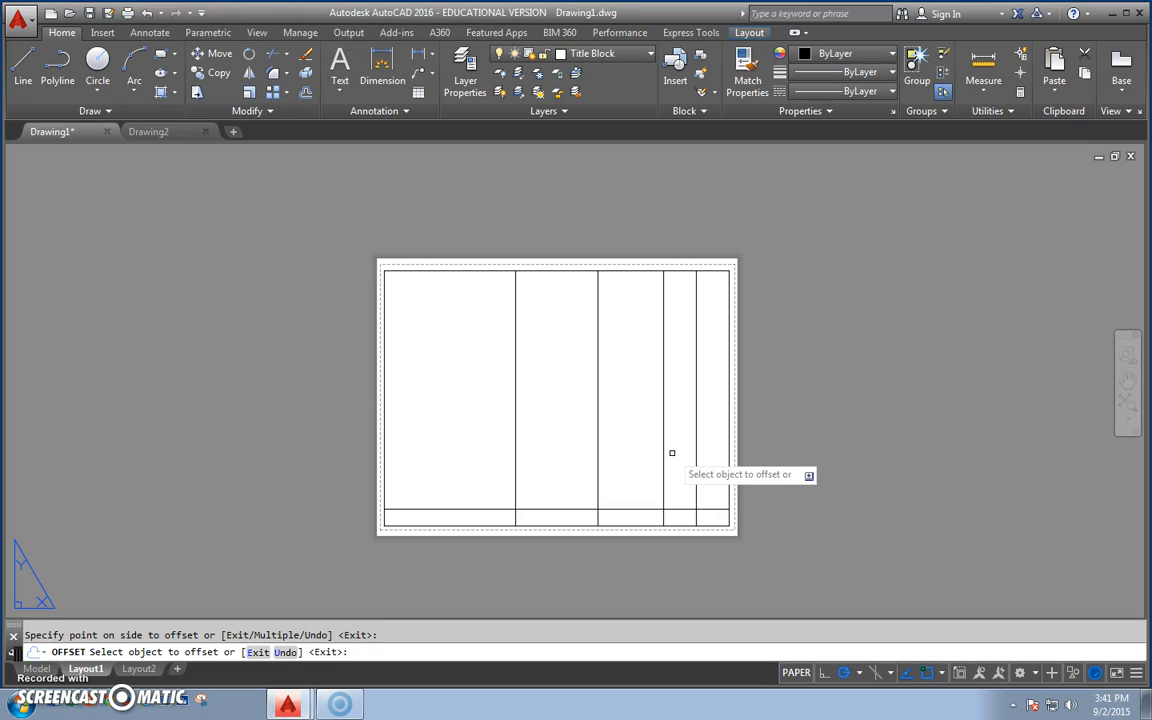
key(Escape)
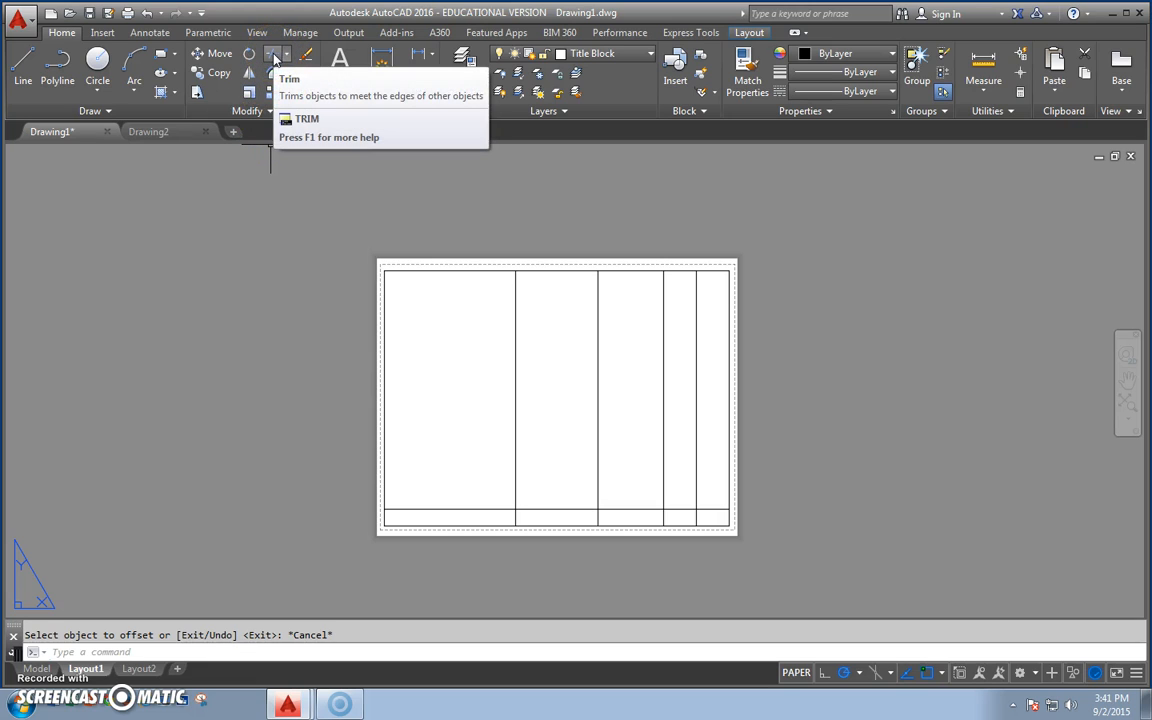
Trim the four inner vertical lines above the title strip, using all objects as cutting edges.
click(275, 58)
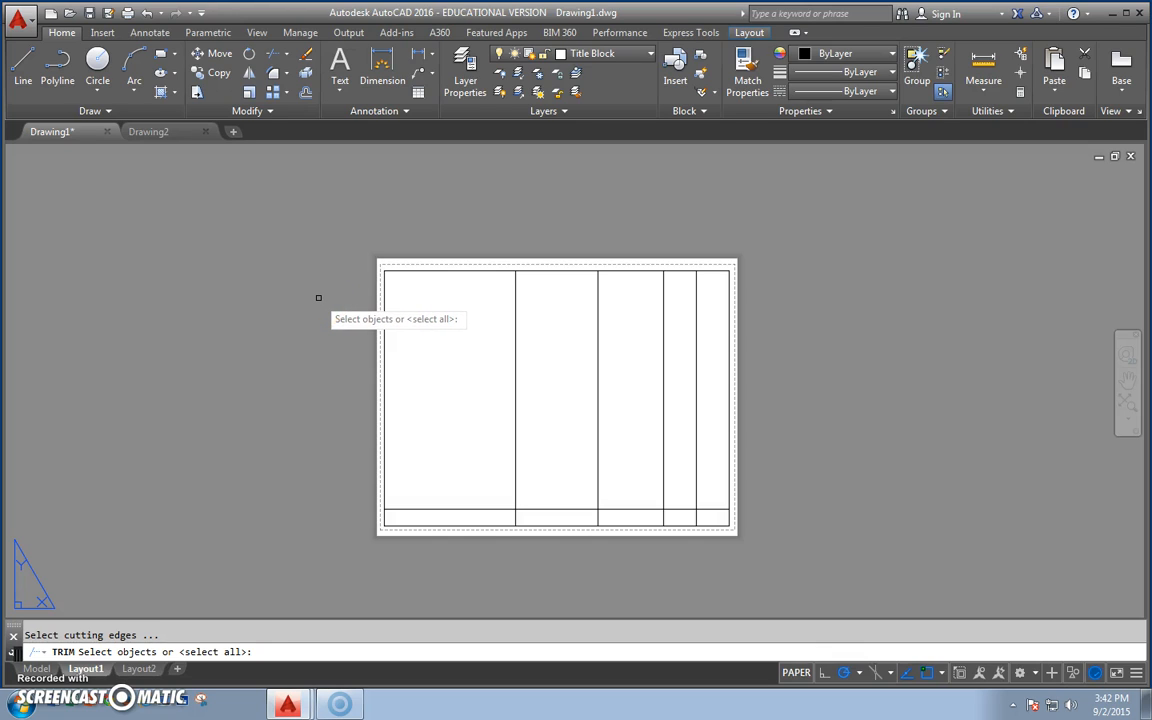
key(Return)
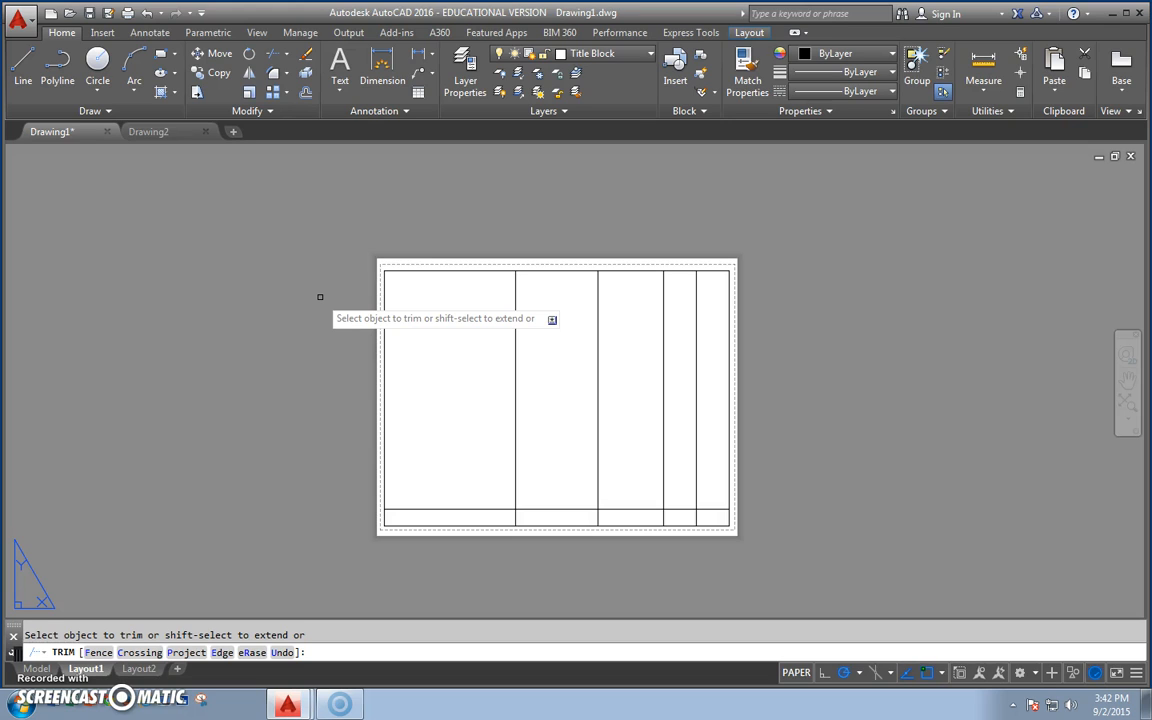
click(515, 318)
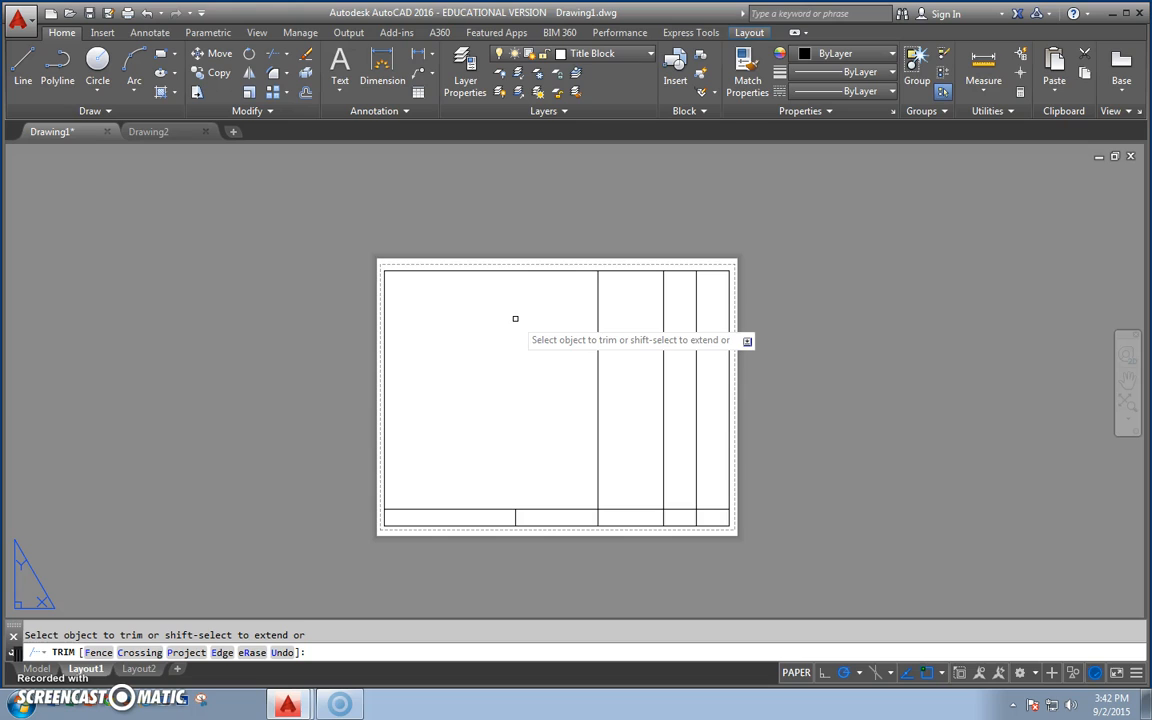
click(600, 363)
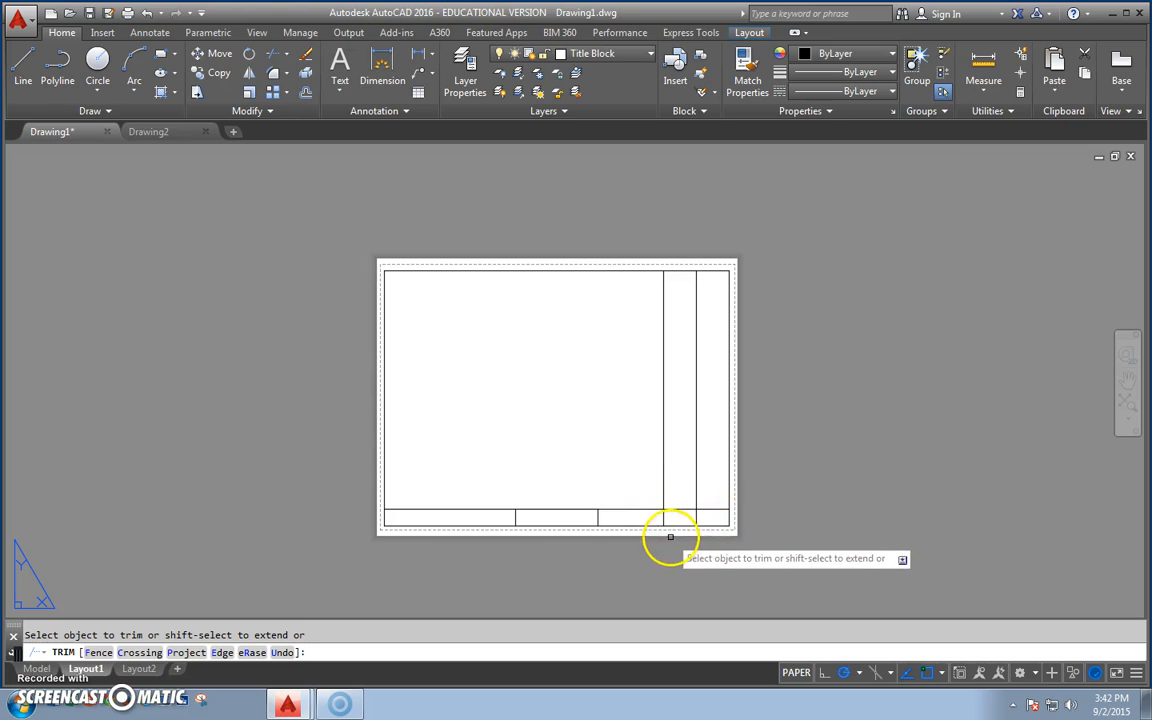
click(664, 482)
click(697, 473)
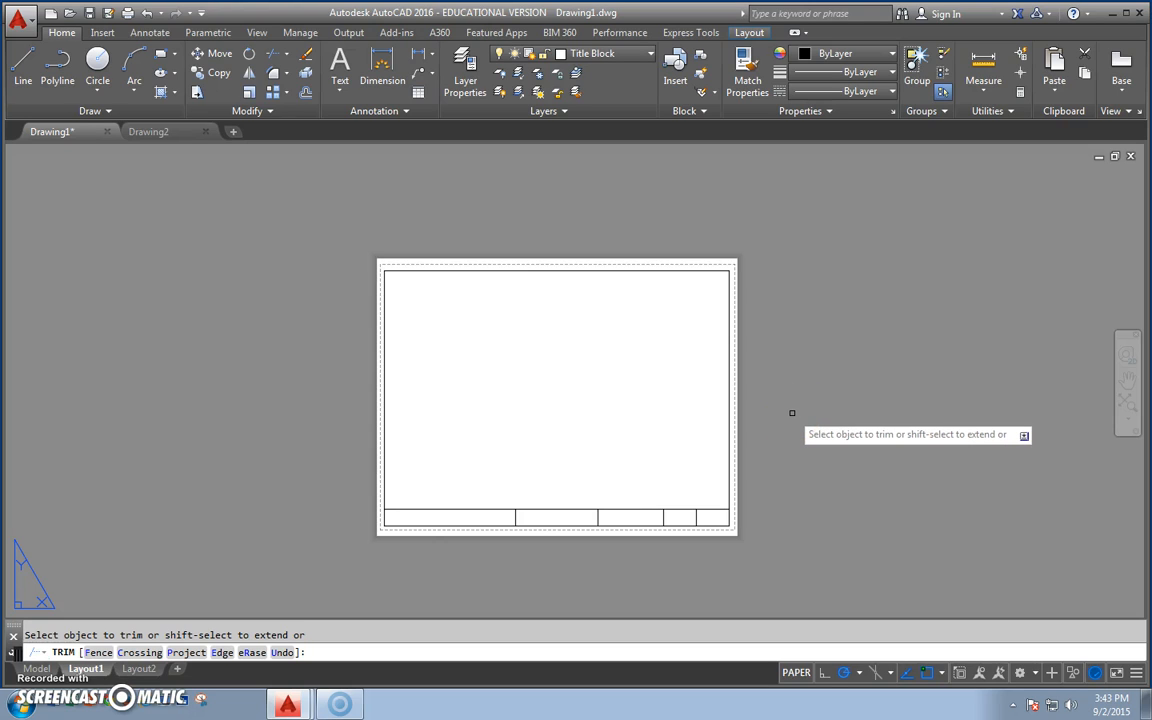
key(Escape)
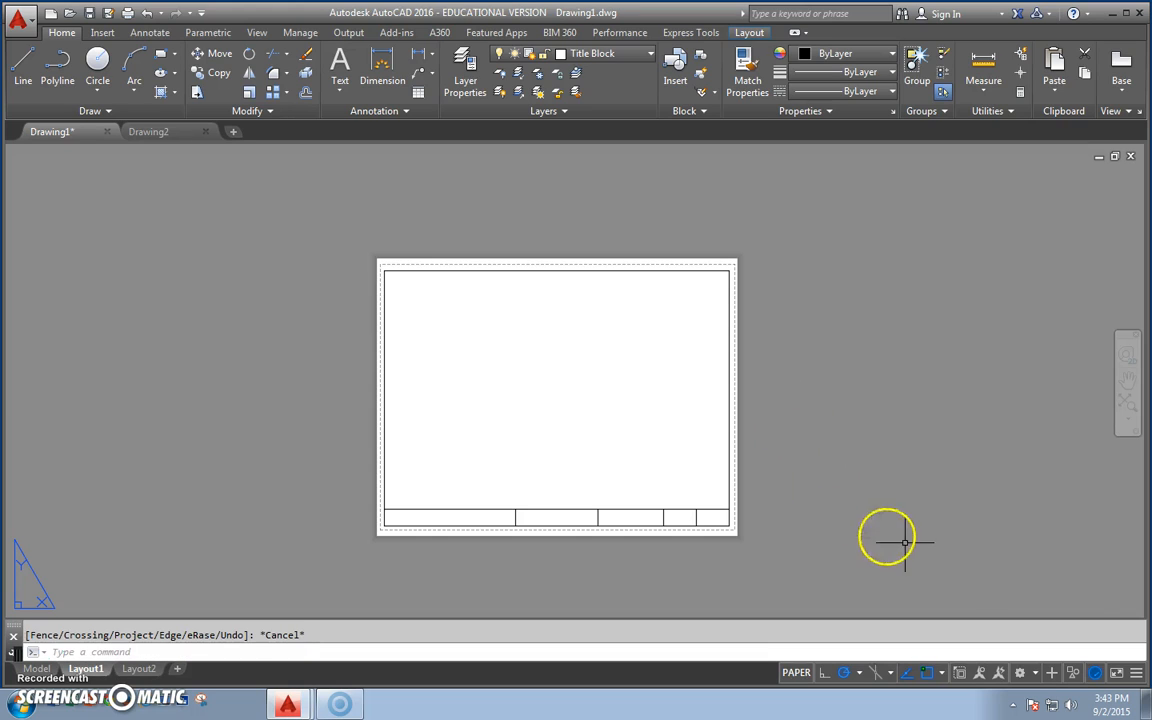
Add Dynamic Input to the status bar's displayed tools.
click(1136, 674)
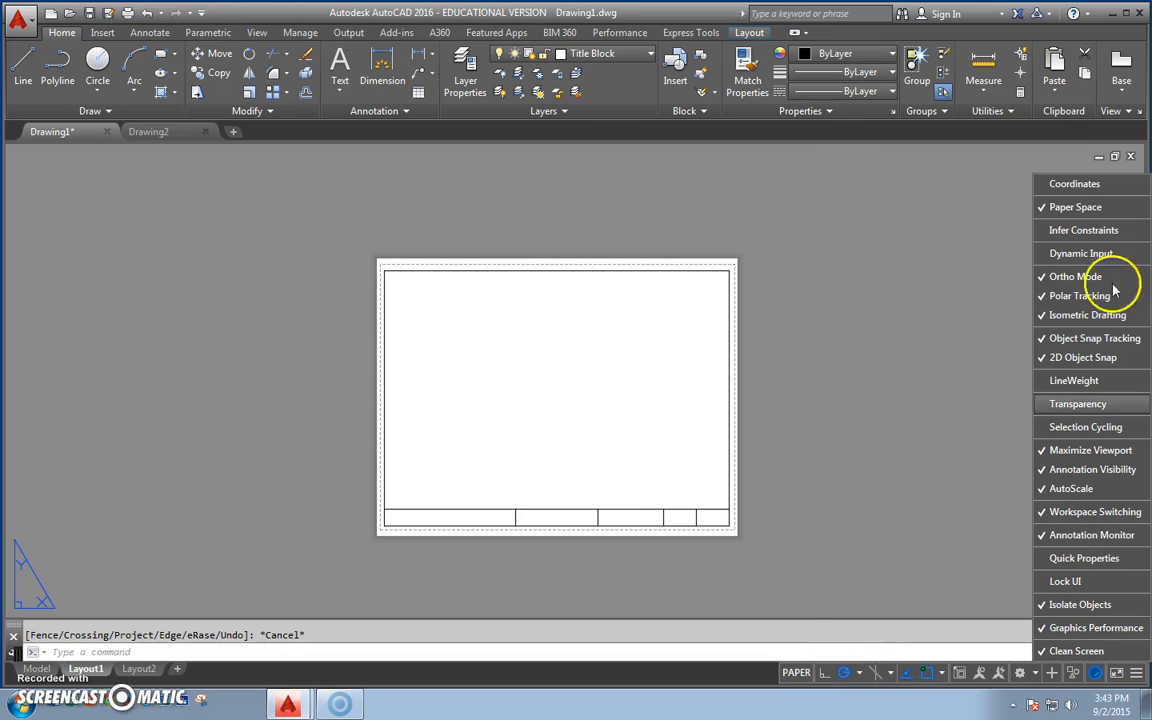
click(1106, 253)
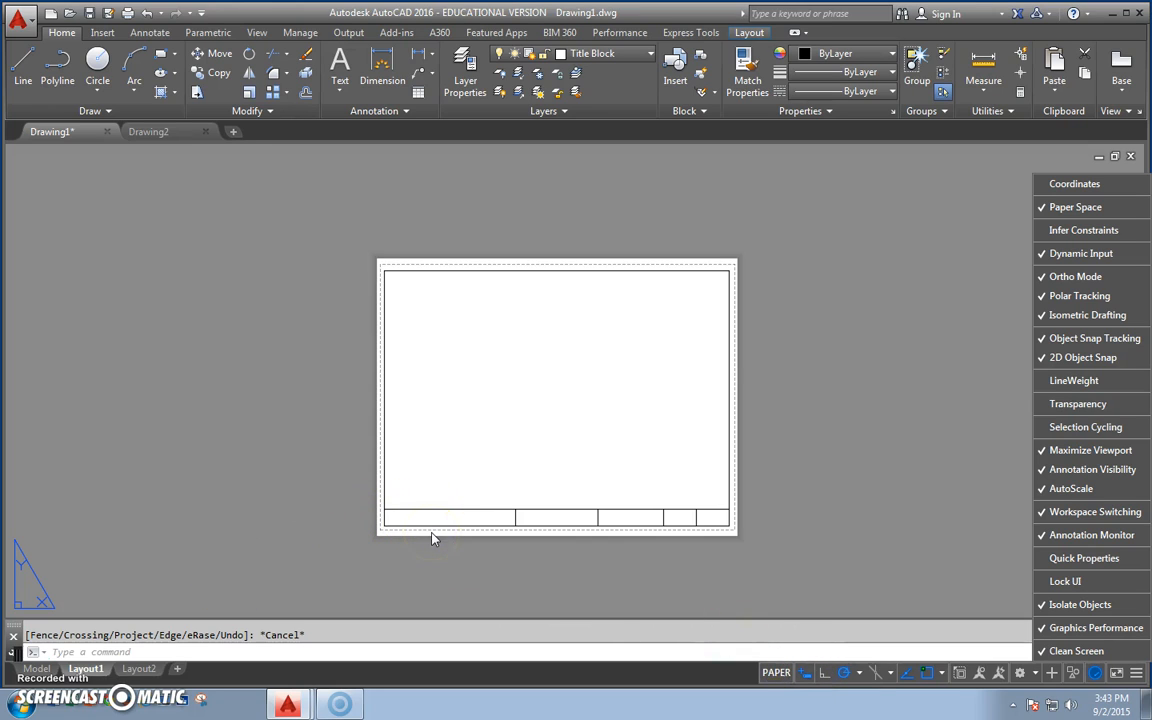
click(985, 202)
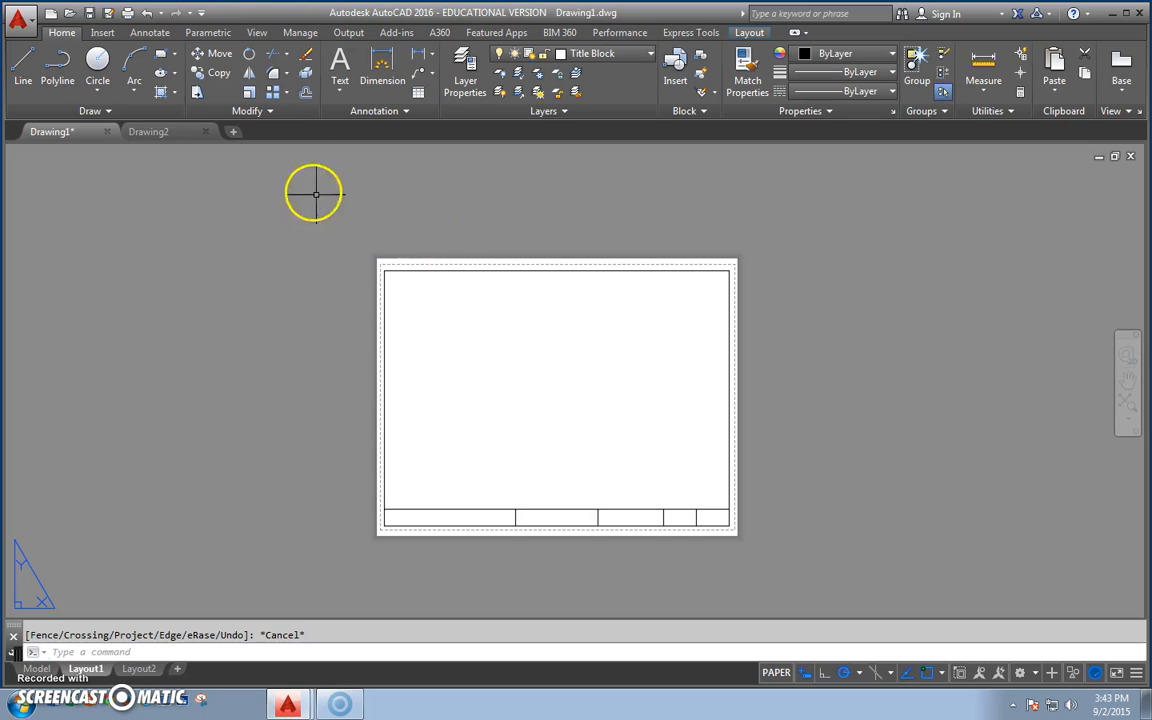
Create multiline text reading WARREN TOWNSHIP HIGH SCHOOL across the title strip's first cell, corner to corner.
click(339, 90)
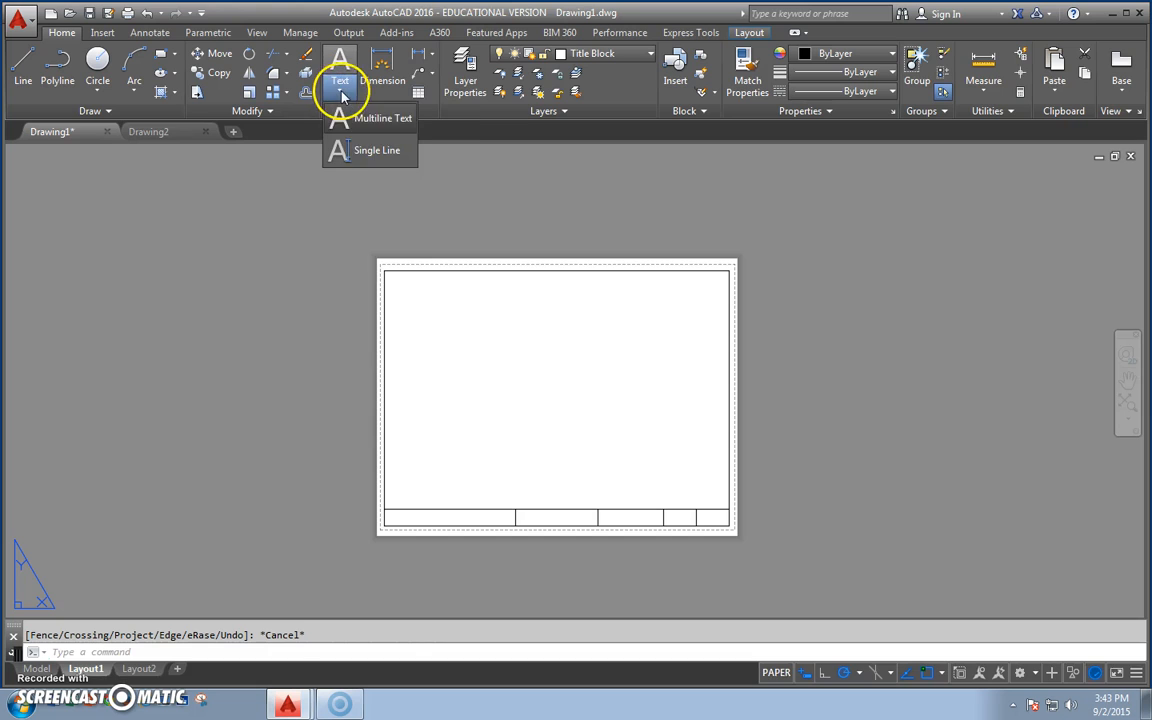
click(382, 127)
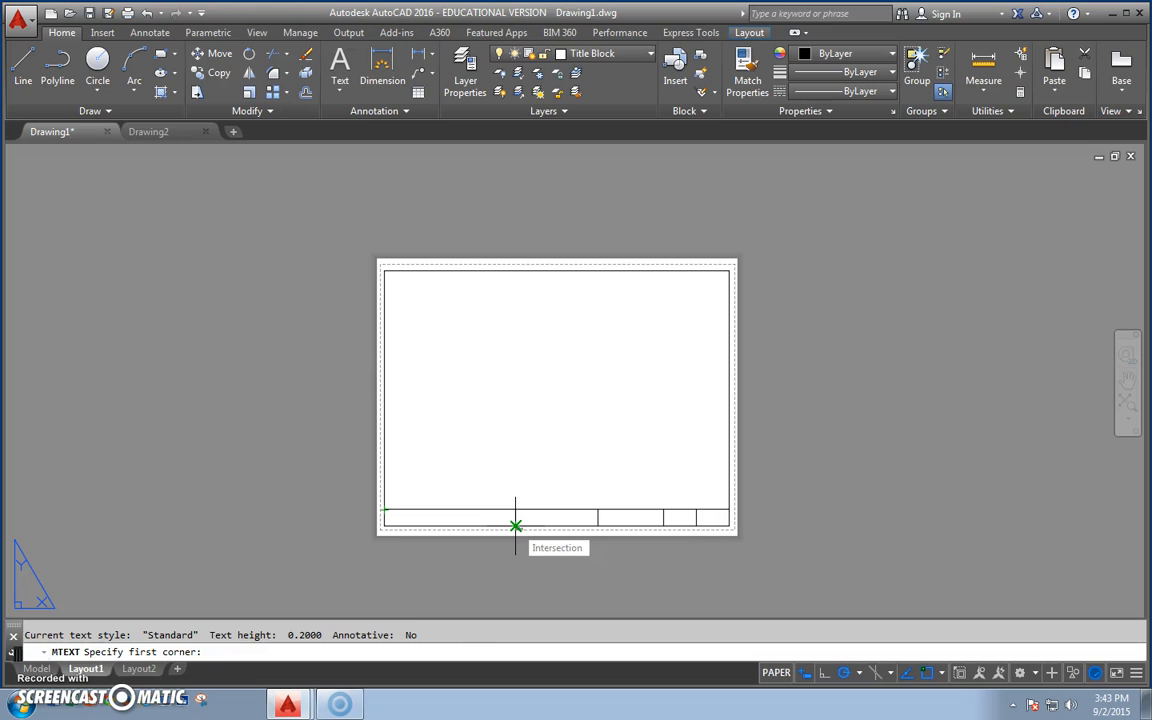
click(384, 510)
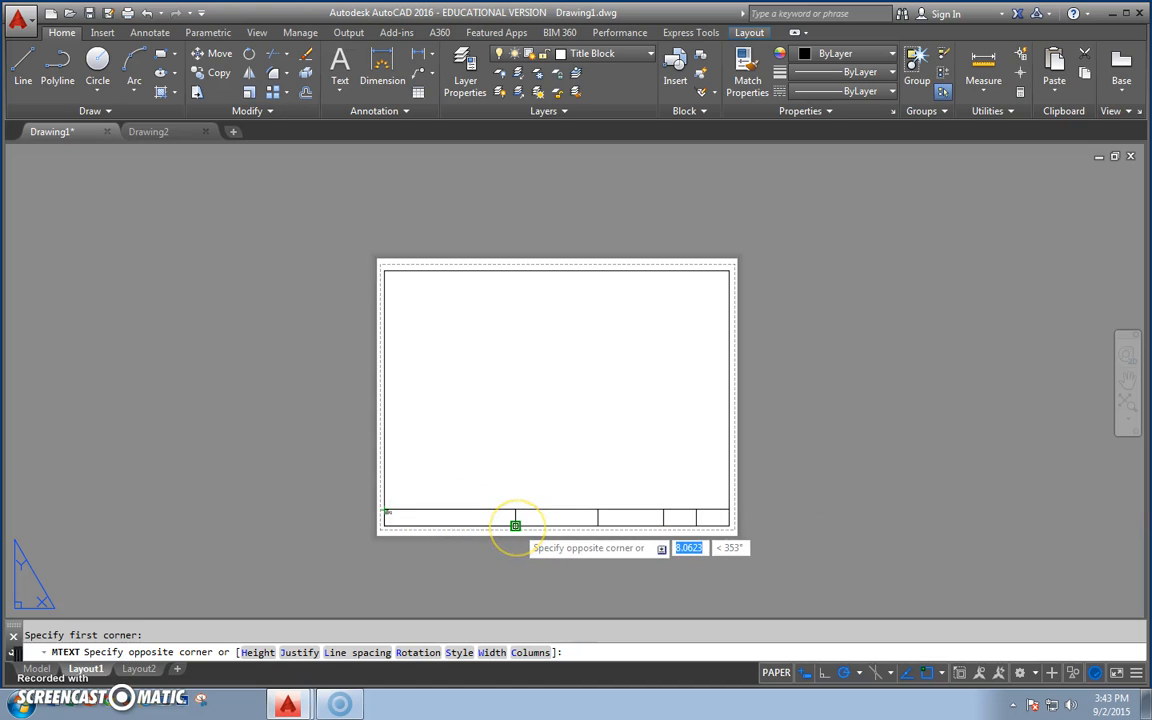
click(515, 525)
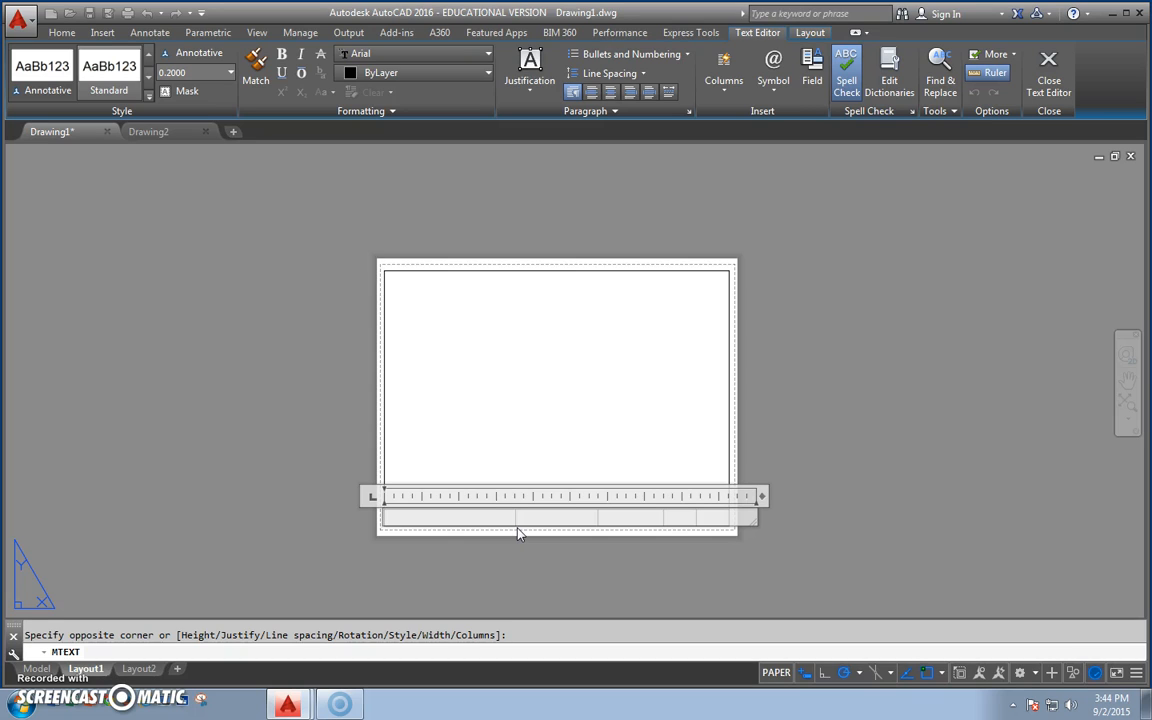
text(WARREN TOWNSHIP HIGH SCHOOL)
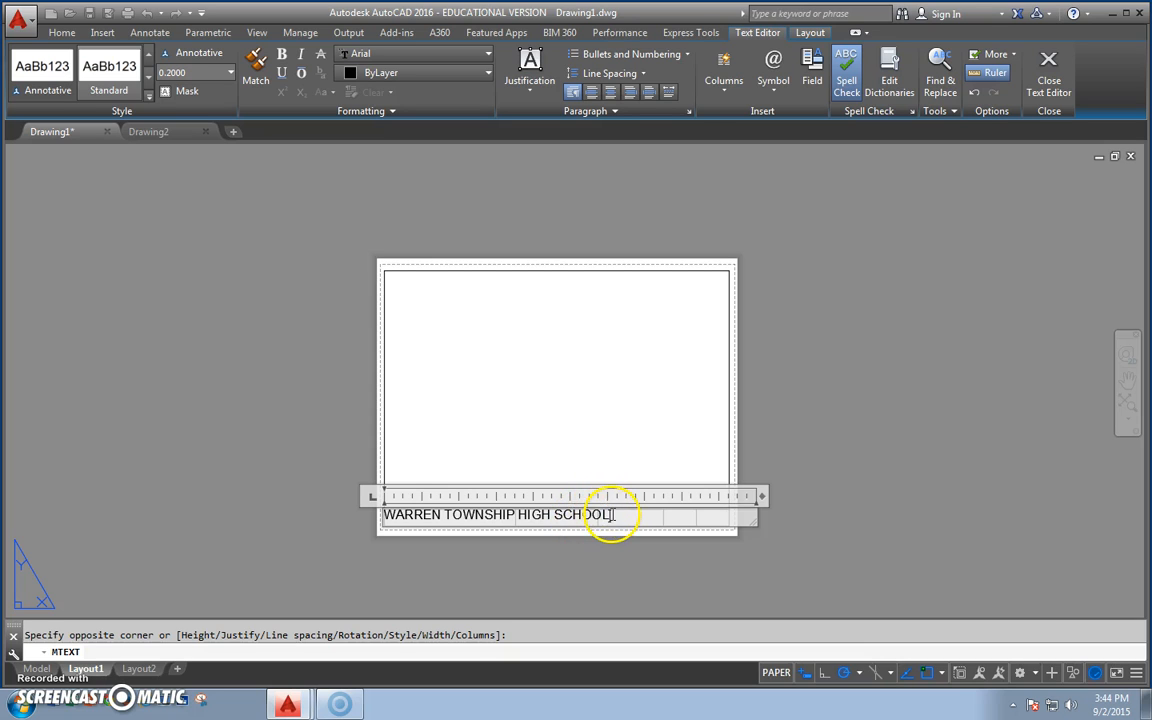
Center the WARREN TOWNSHIP HIGH SCHOOL text and set its justification to Middle Center MC.
drag(613, 514, 411, 489)
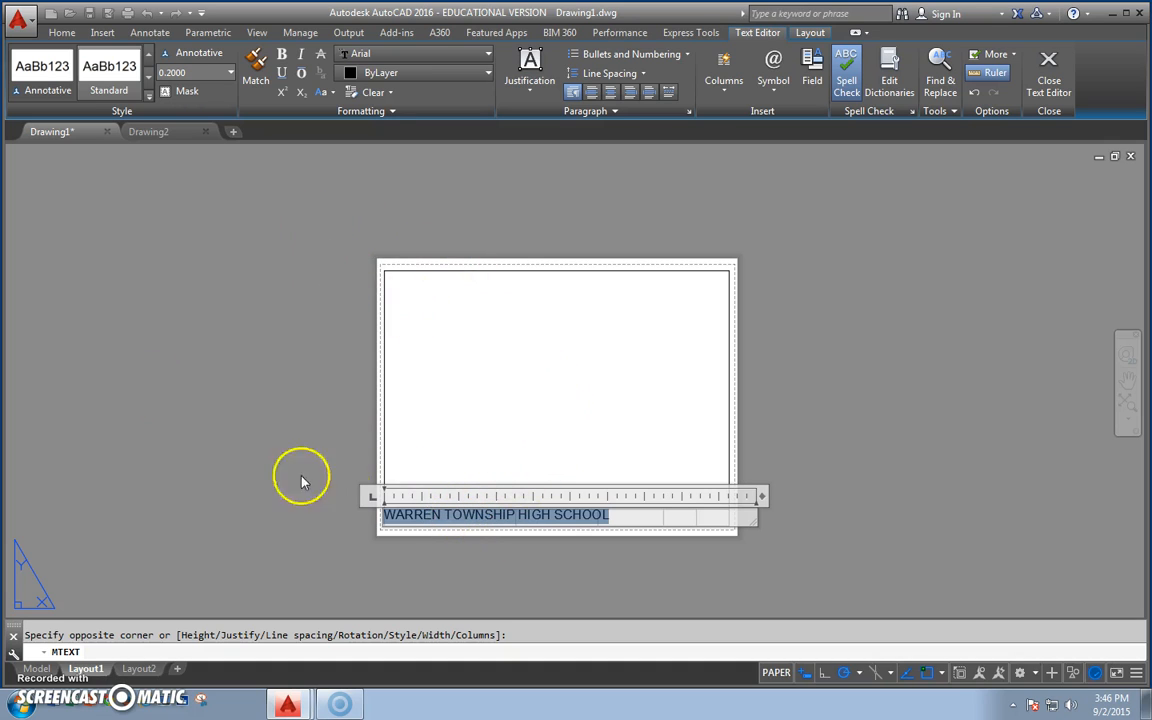
click(612, 93)
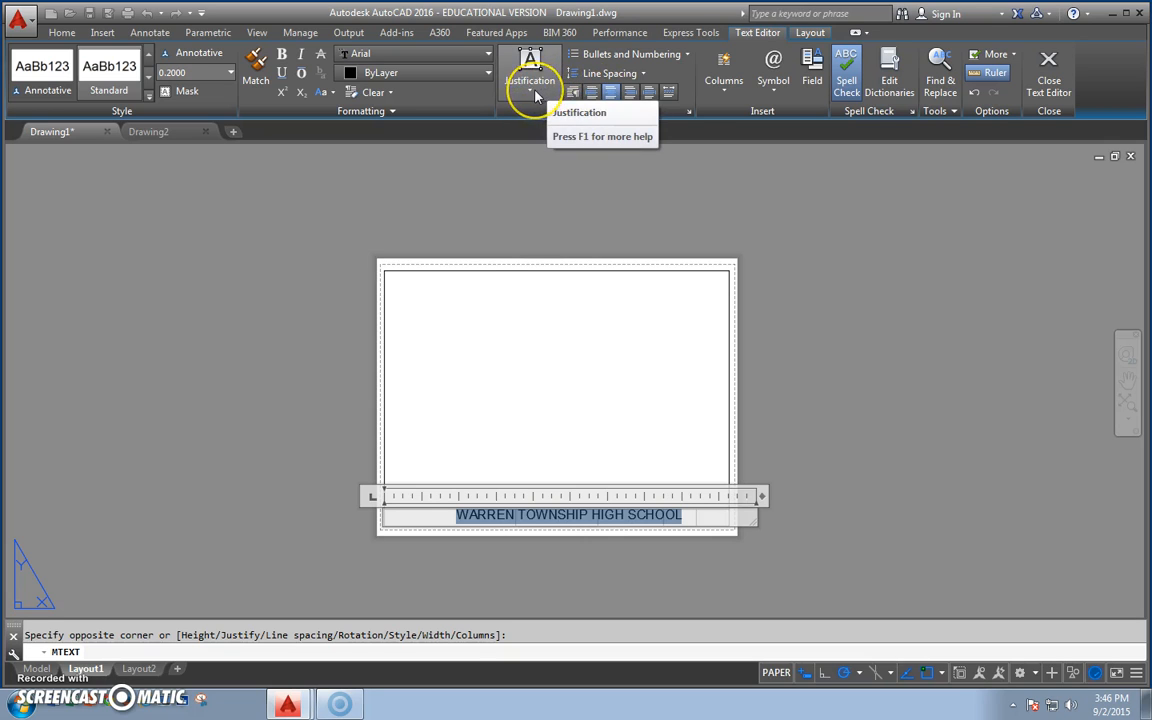
click(536, 92)
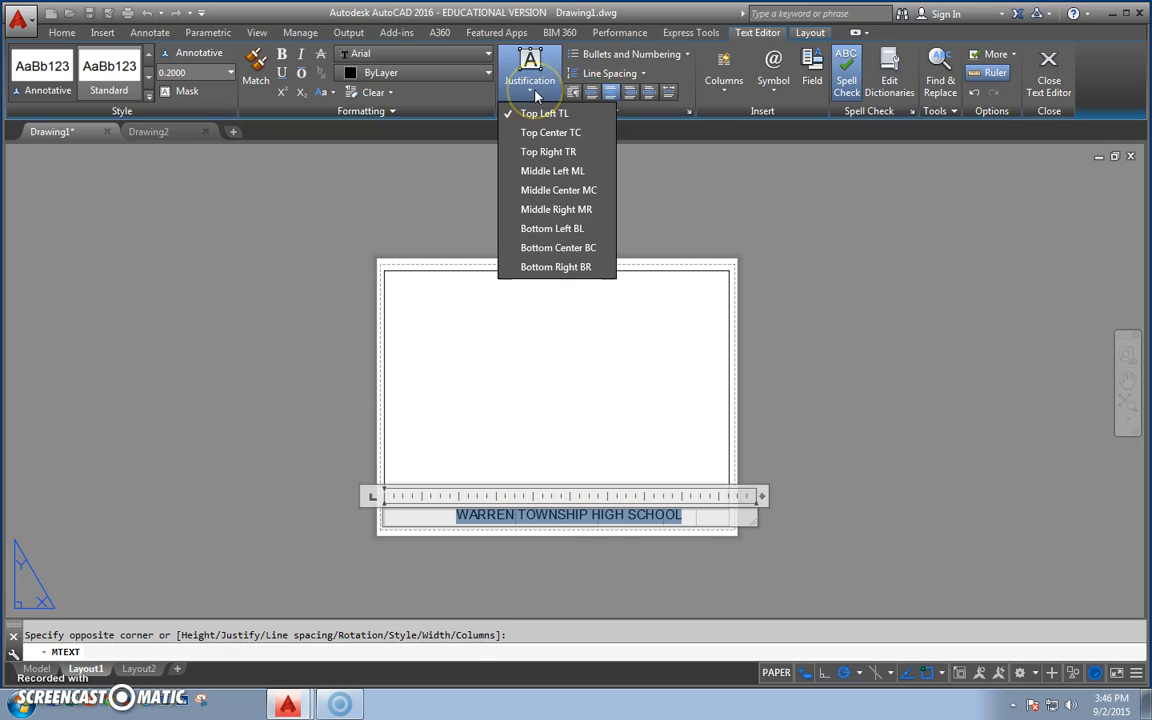
click(560, 193)
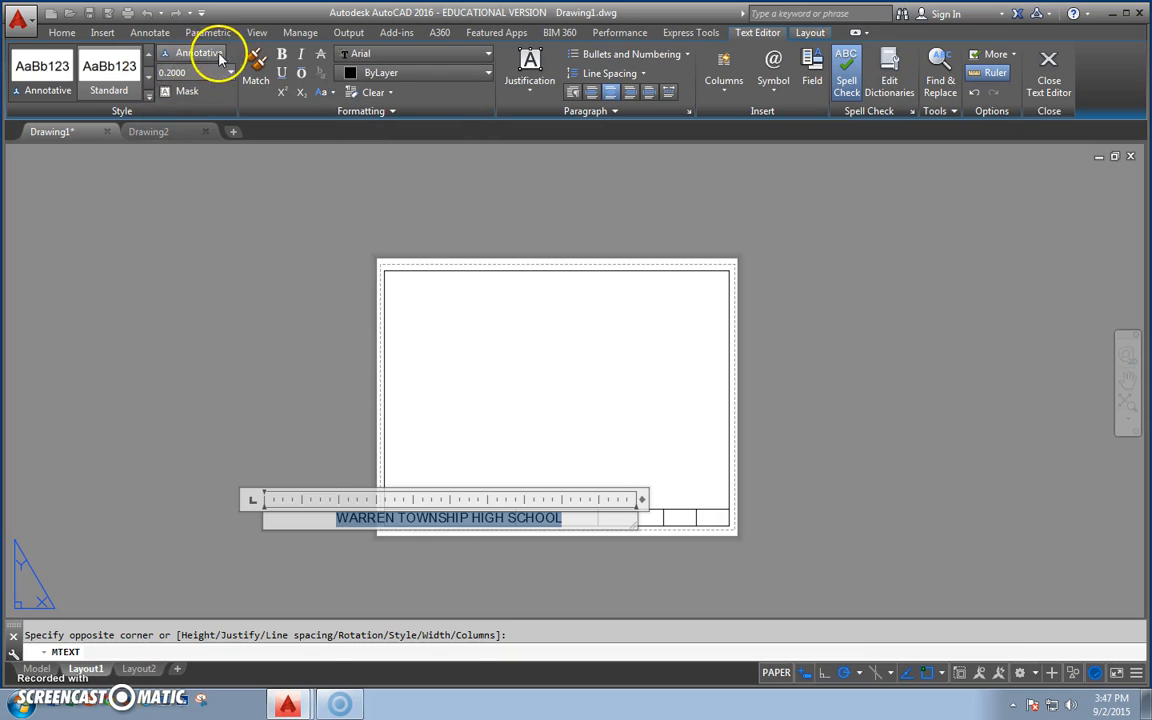
Set the school name's text height to 5/16 and finish editing the text.
click(178, 73)
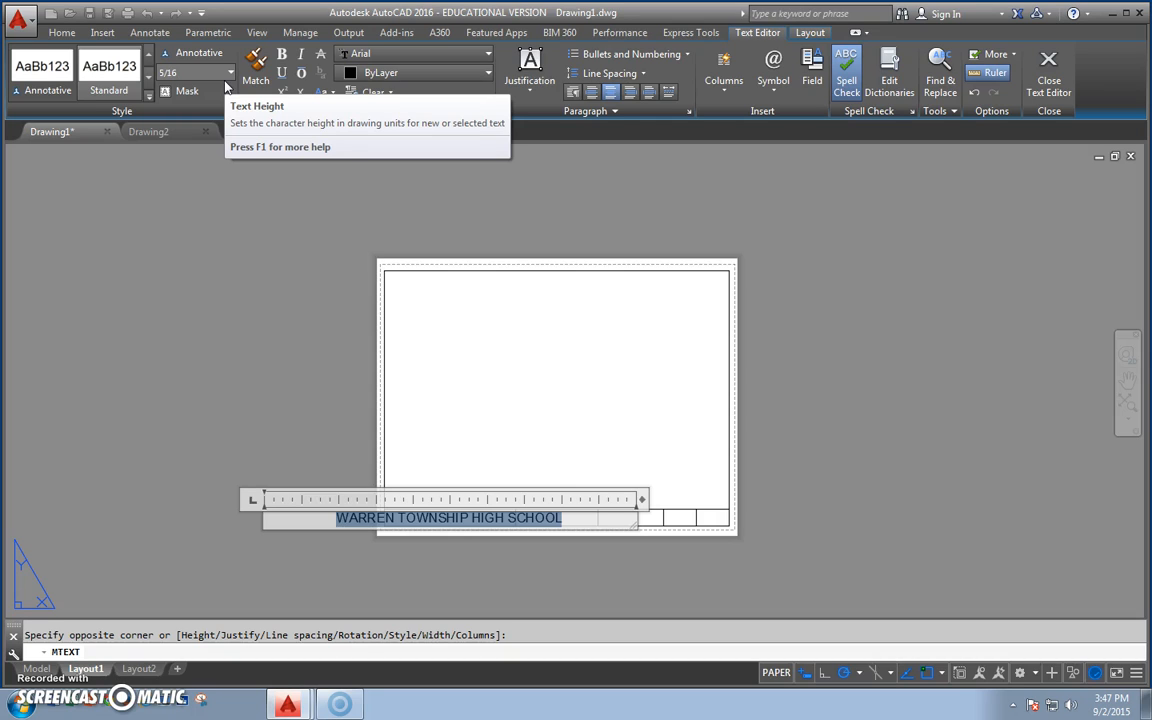
key(Return)
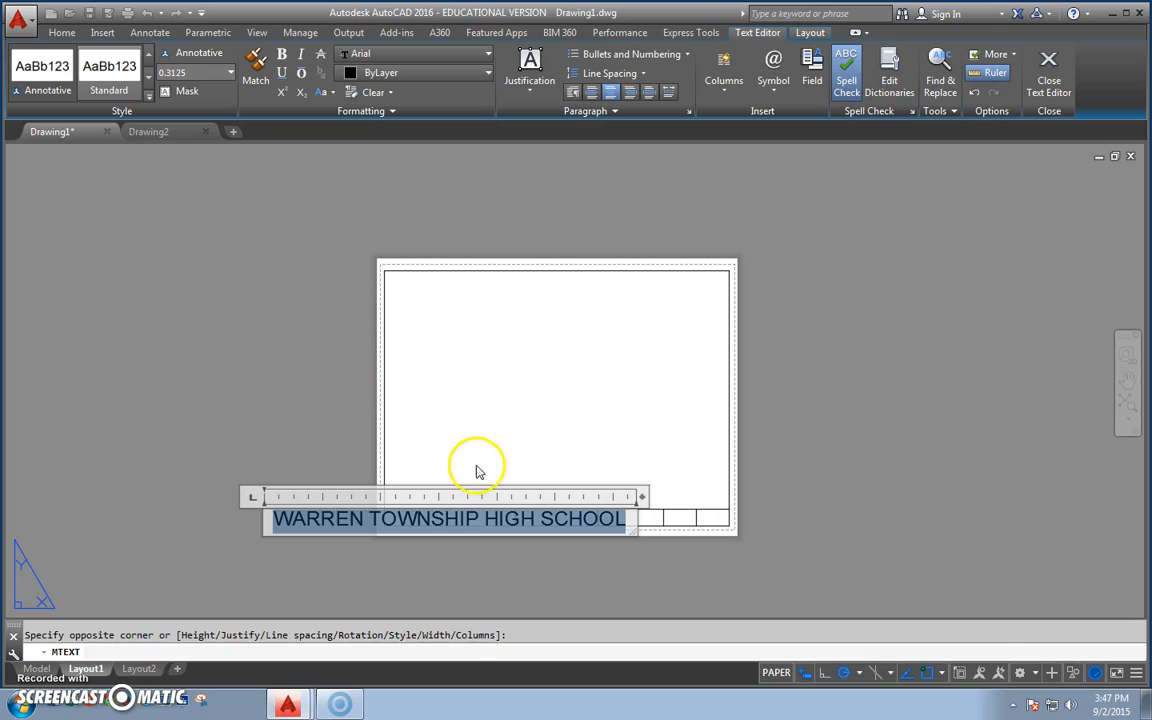
click(542, 566)
drag(542, 557, 415, 519)
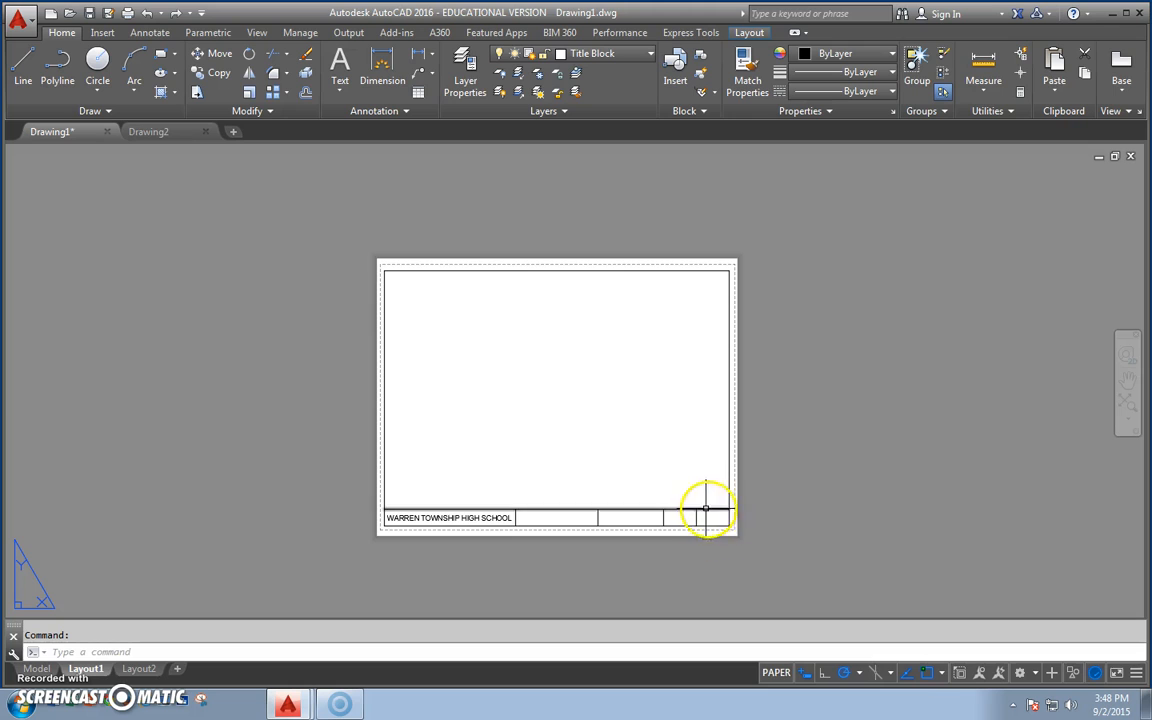
Create multiline text in the title strip's third cell, corner to corner, reading DRAWN BY: followed by the drafter's title and name.
click(340, 90)
click(363, 119)
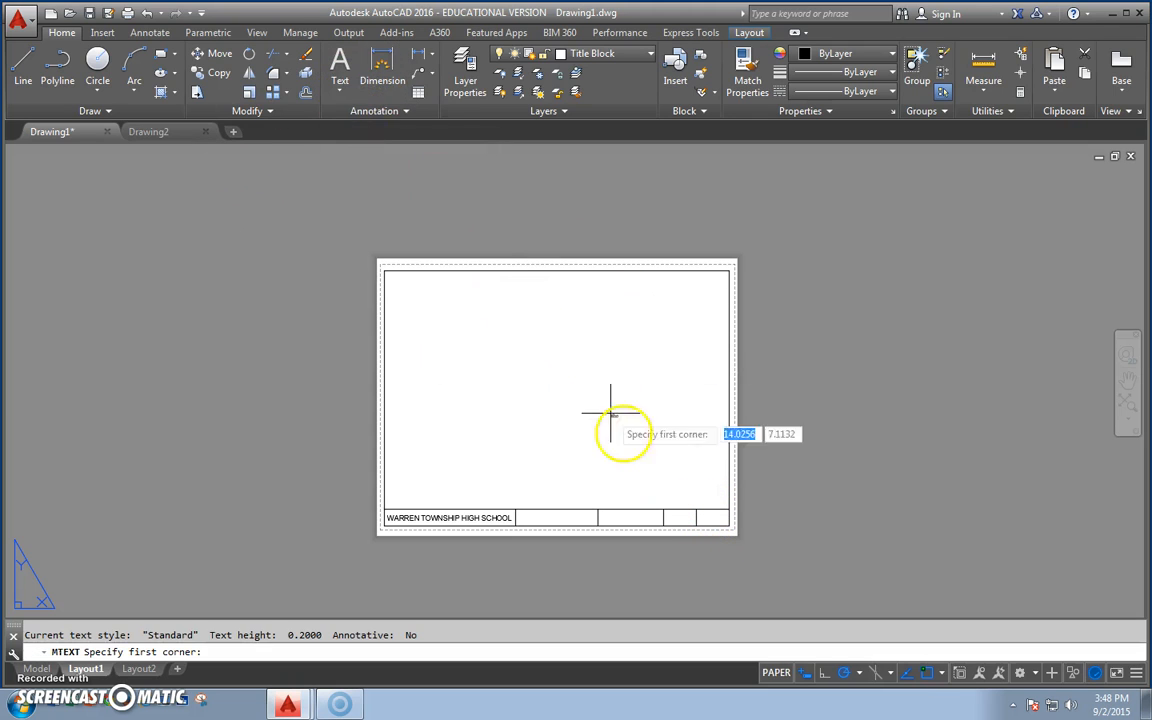
click(597, 511)
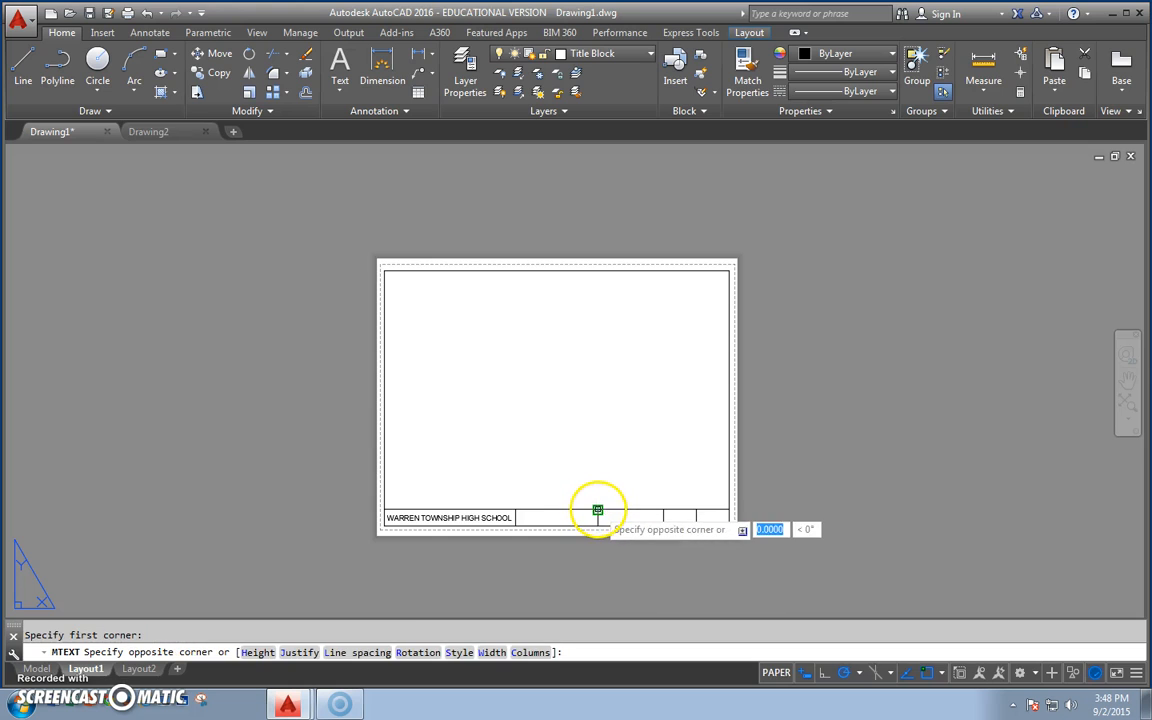
click(663, 522)
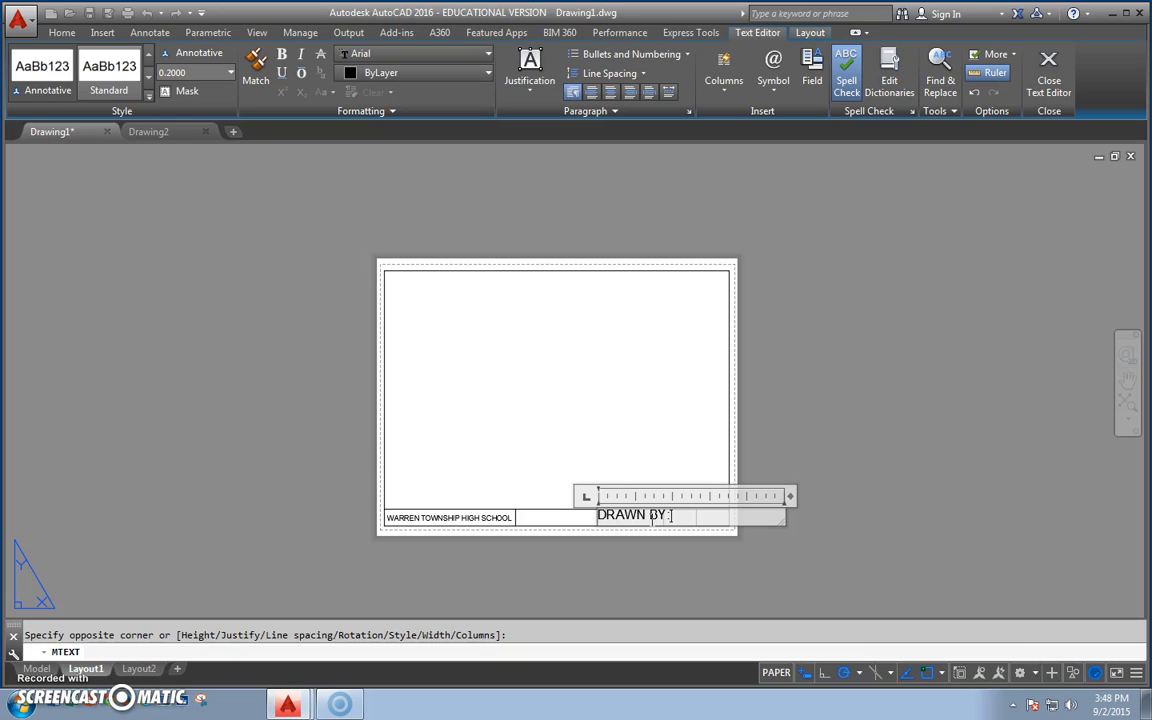
click(701, 517)
key(BackSpace)
text(MS. BURZA)
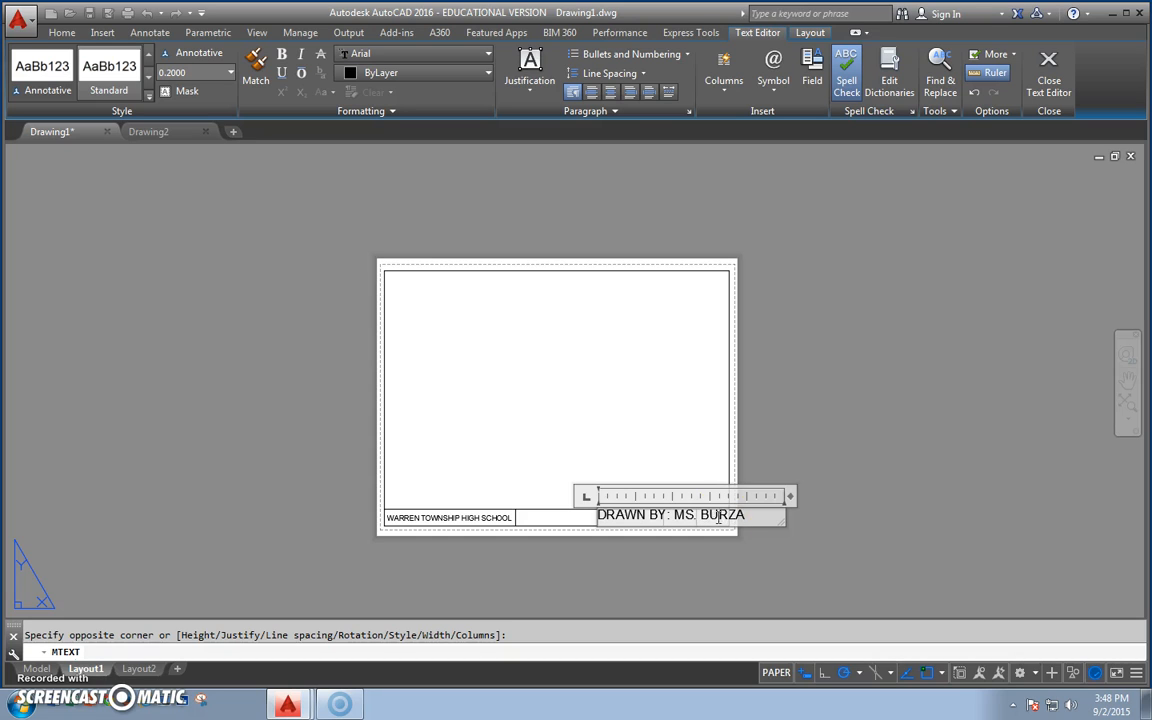
Set the whole DRAWN BY text's height to 3/16 and finish editing the text.
mouse_move(740, 514)
mouse_down()
mouse_move(586, 509)
mouse_move(590, 500)
mouse_up()
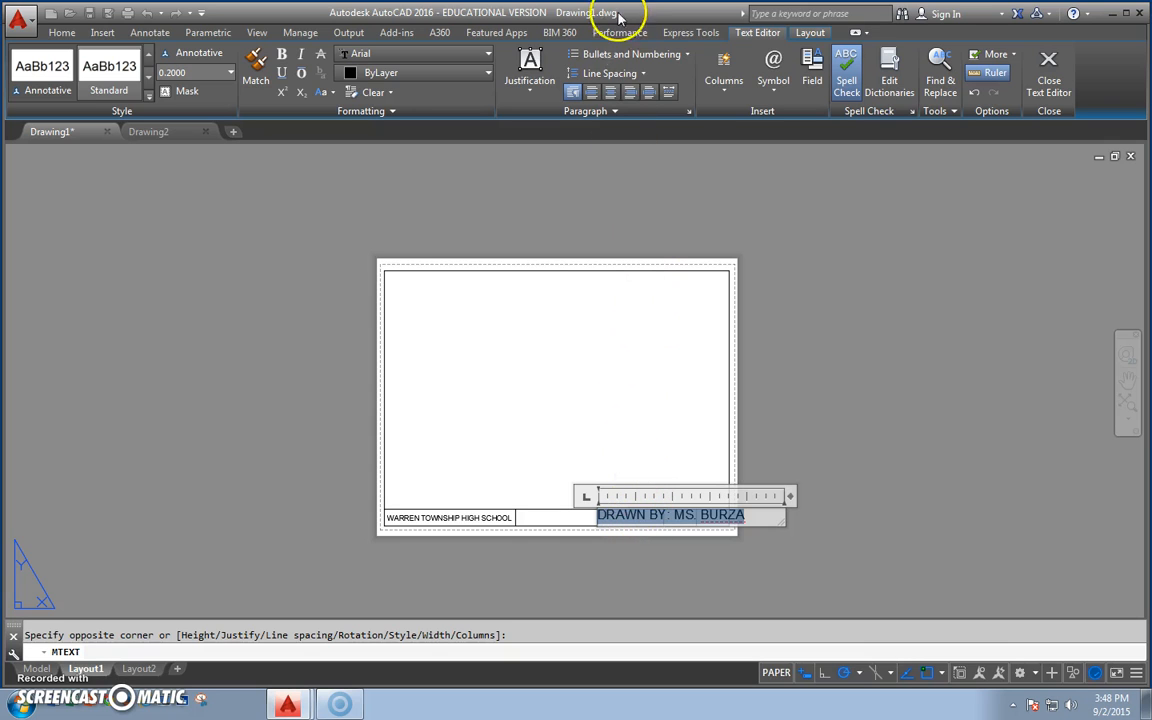
drag(198, 73, 93, 72)
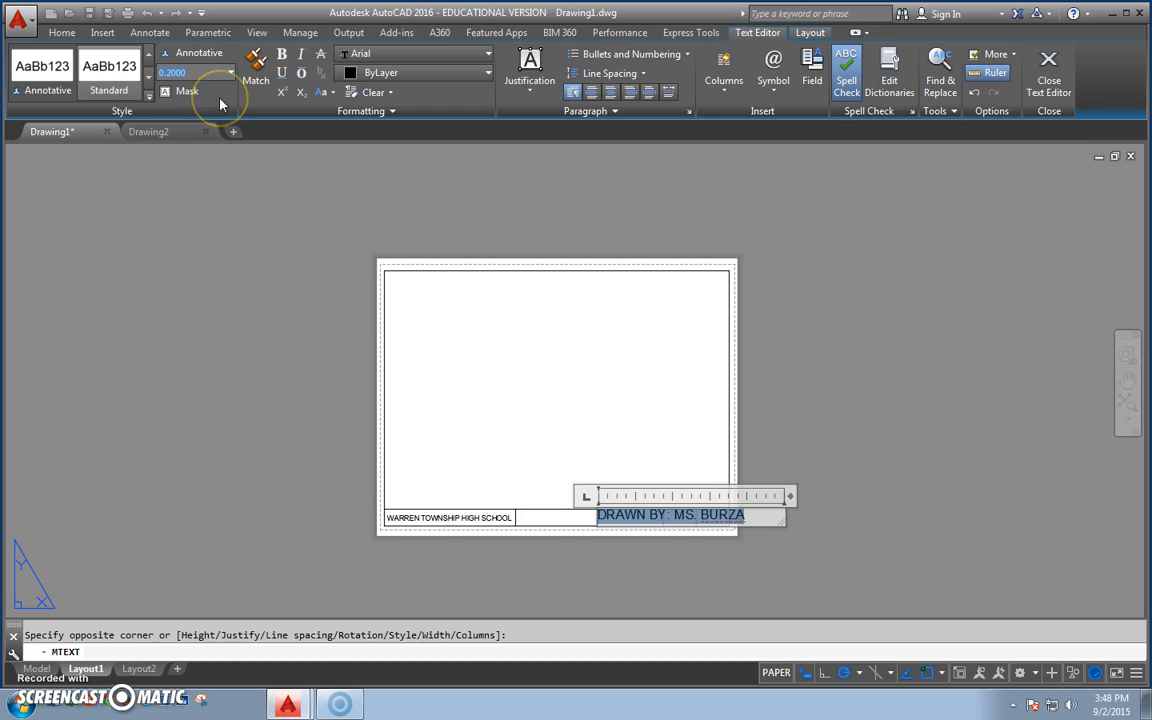
text(3/16)
key(Return)
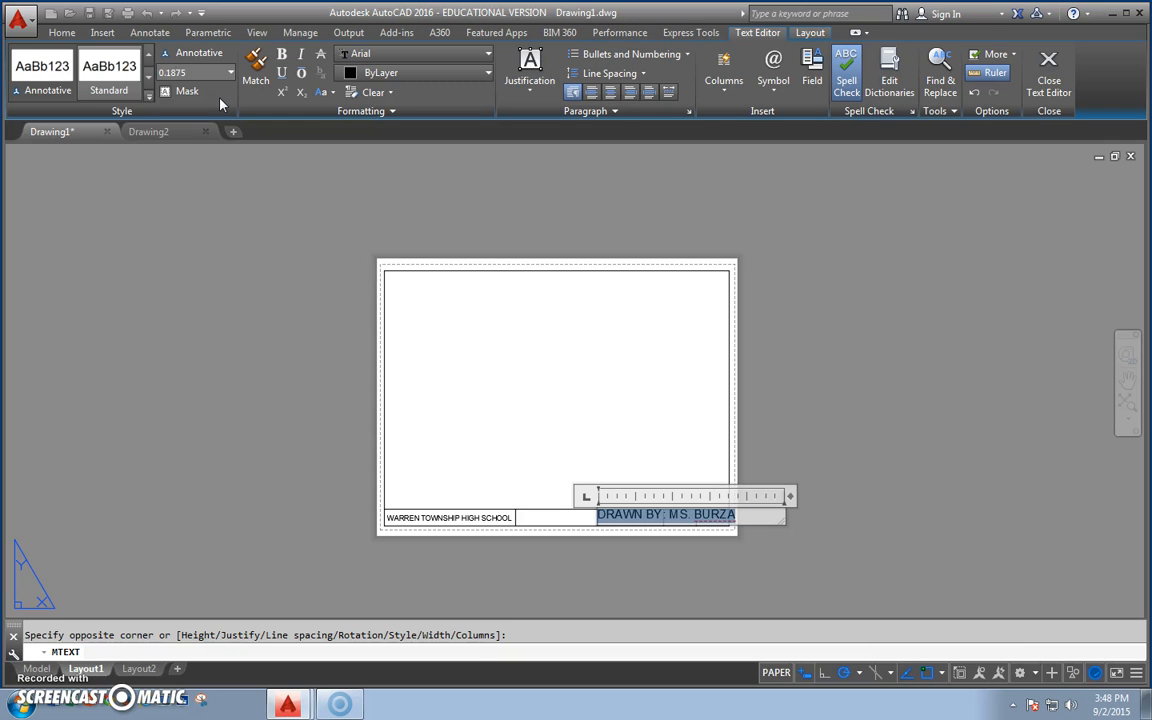
click(850, 470)
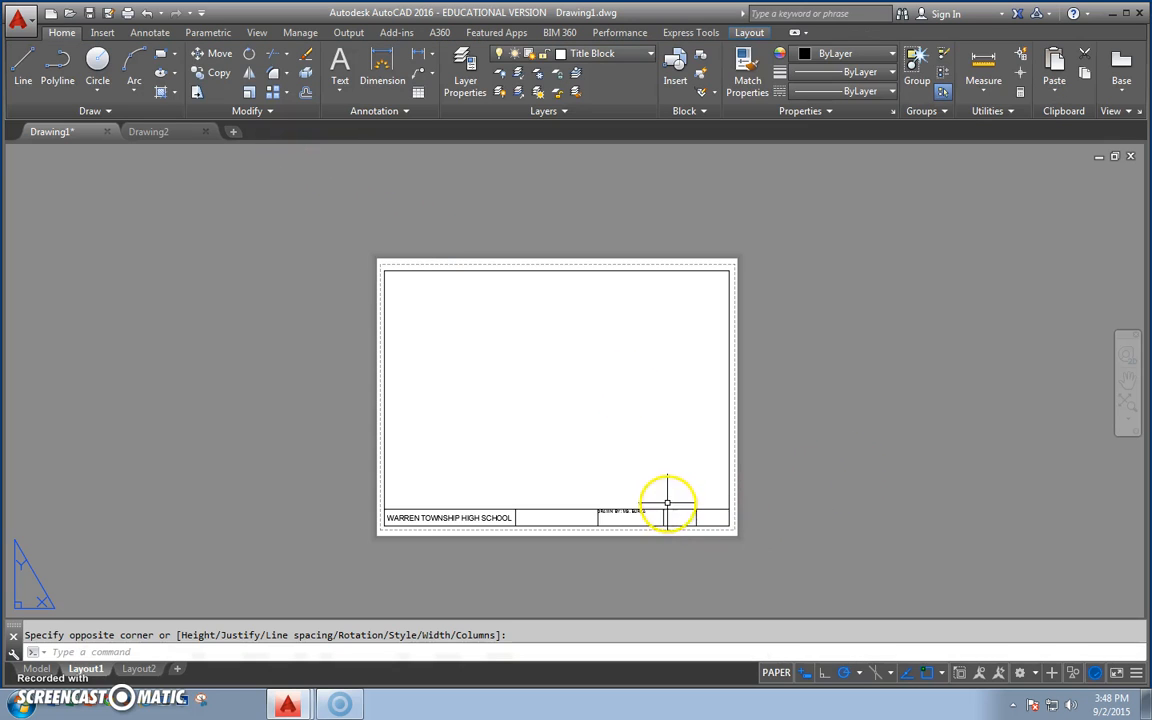
Shift the DRAWN BY text by .125 horizontally and -.125 vertically from its cell's upper-left corner, and deselect it.
scroll(645, 515, up, 5)
scroll(570, 523, up, 2)
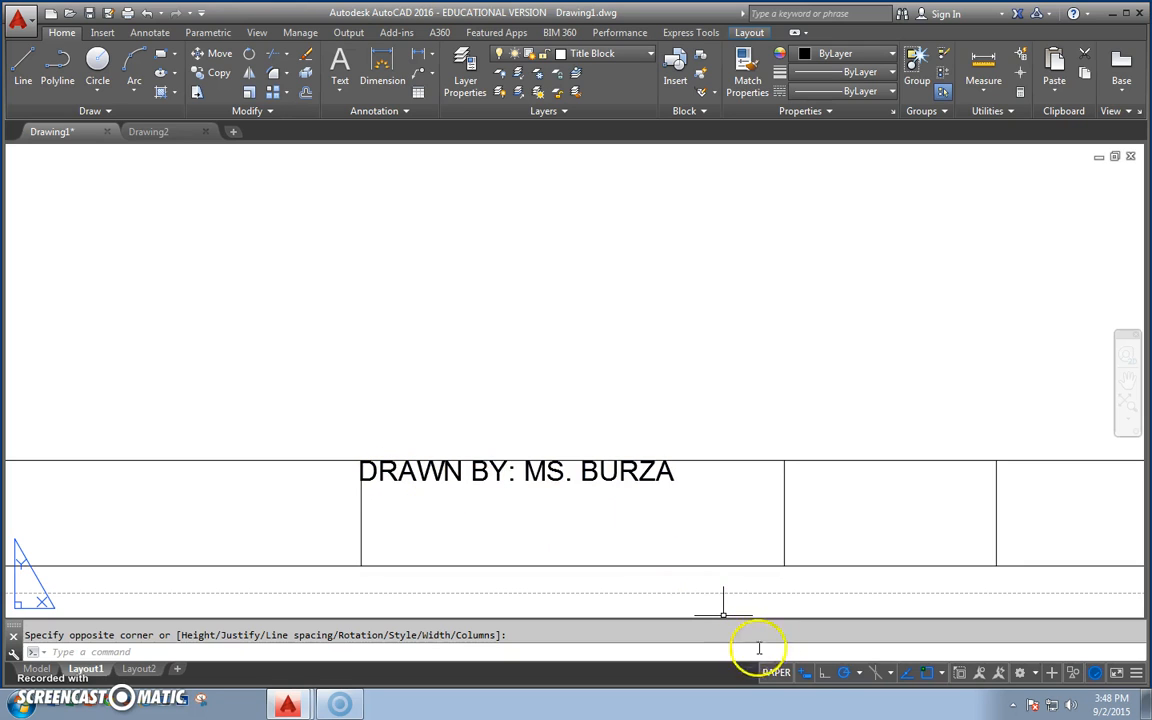
key(Escape)
click(366, 460)
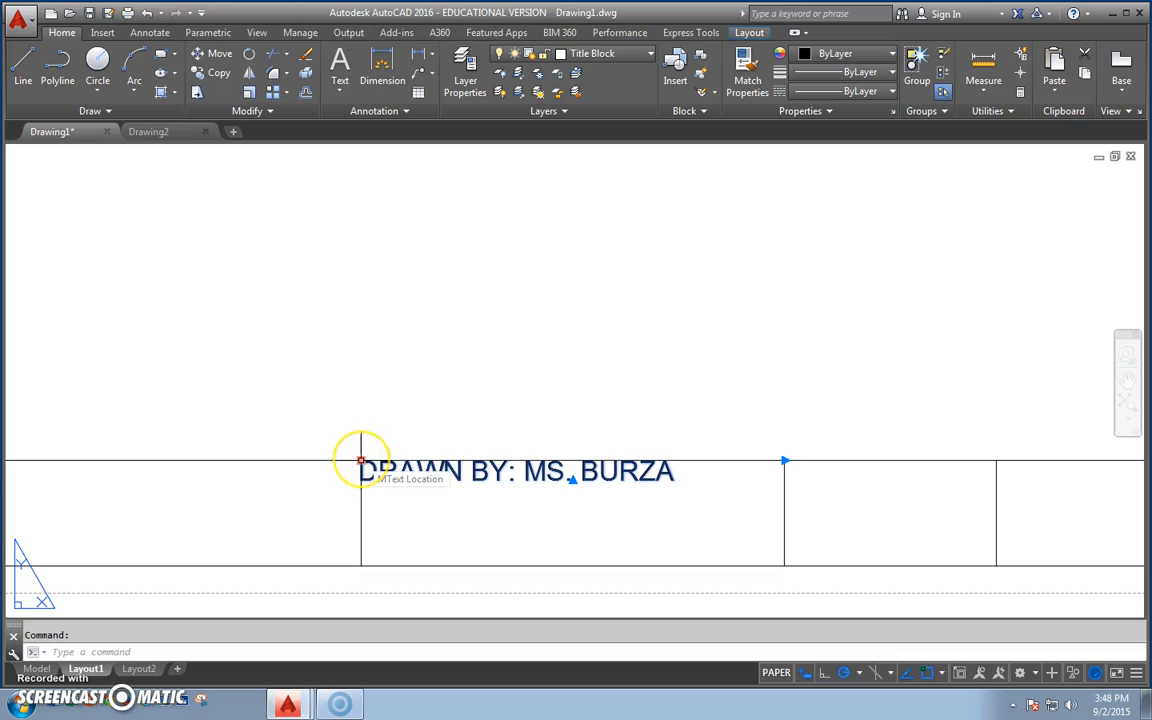
click(360, 459)
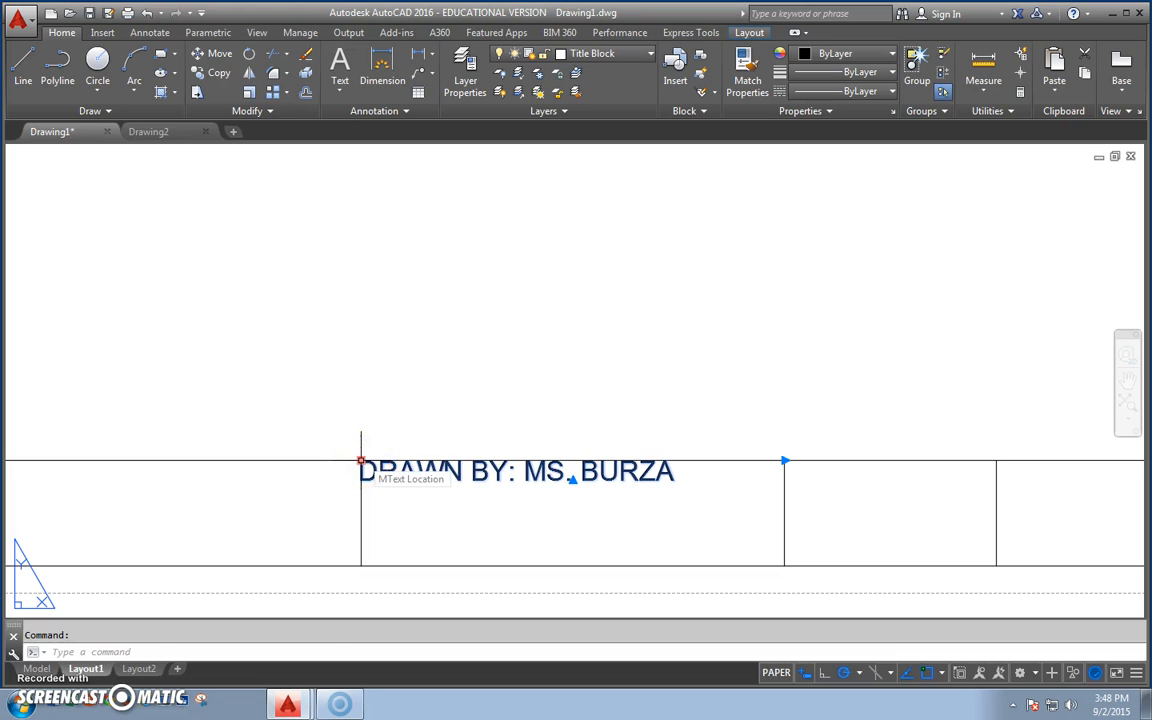
click(360, 460)
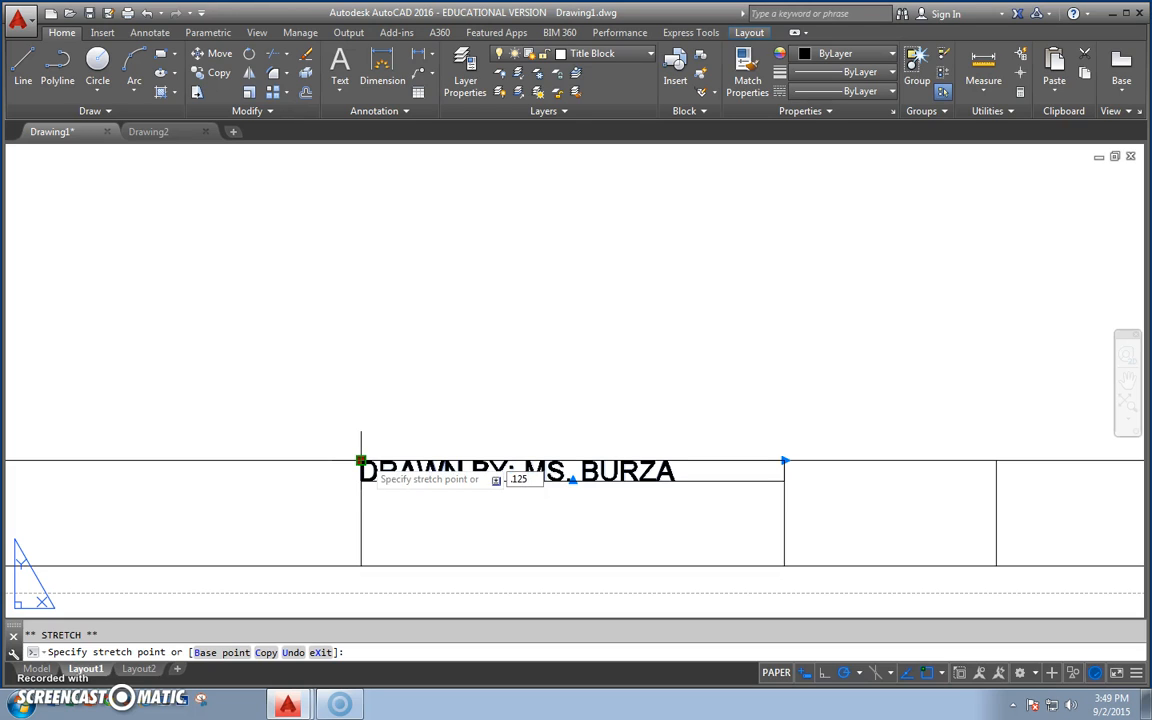
key(Tab)
text(-)
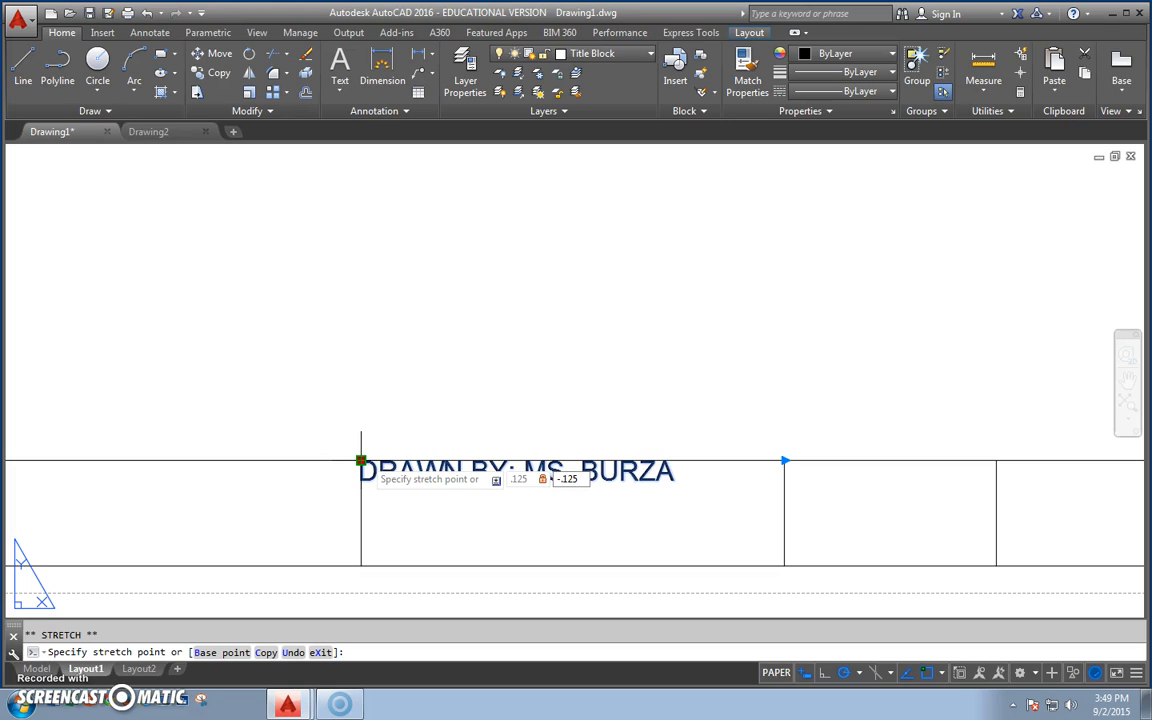
key(Return)
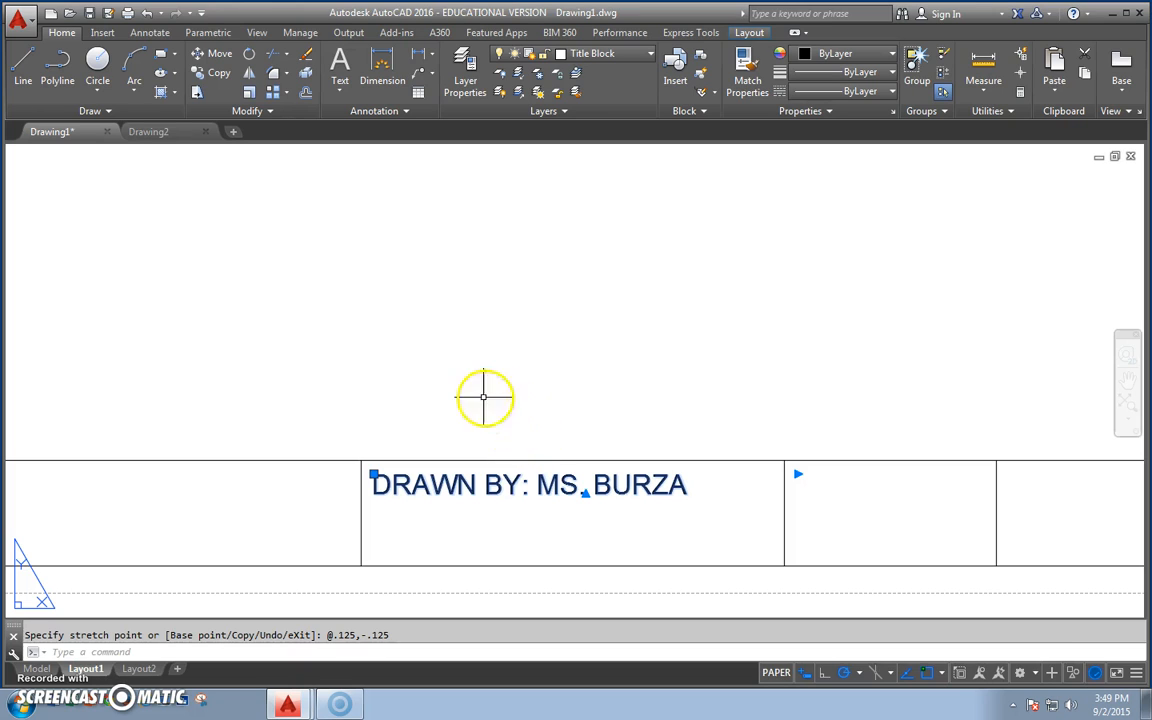
key(Escape)
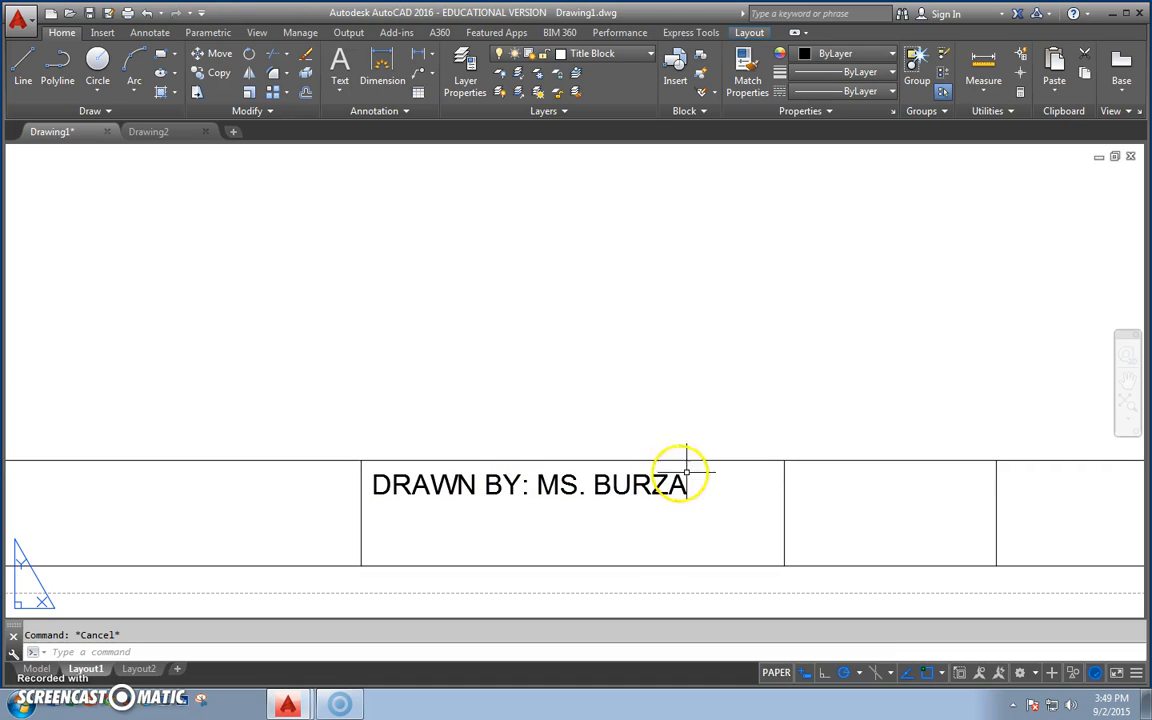
Create multiline text reading SCALE: across the title strip's fourth cell, corner to corner.
click(353, 93)
click(365, 120)
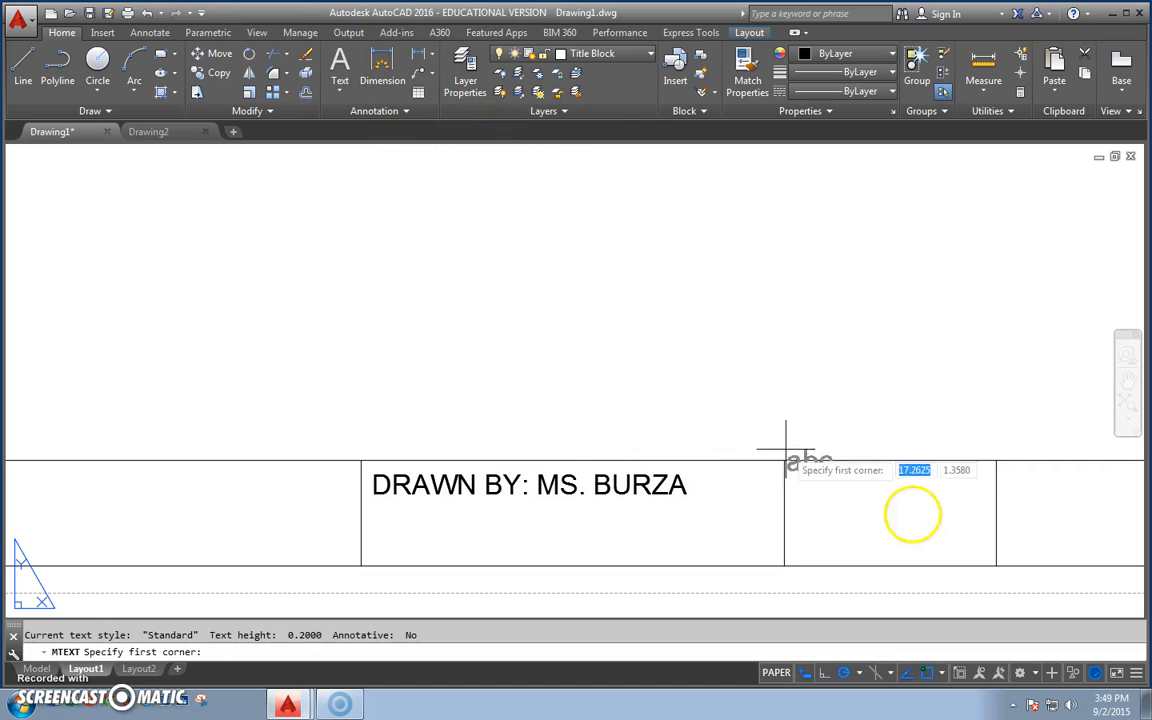
click(785, 462)
click(995, 562)
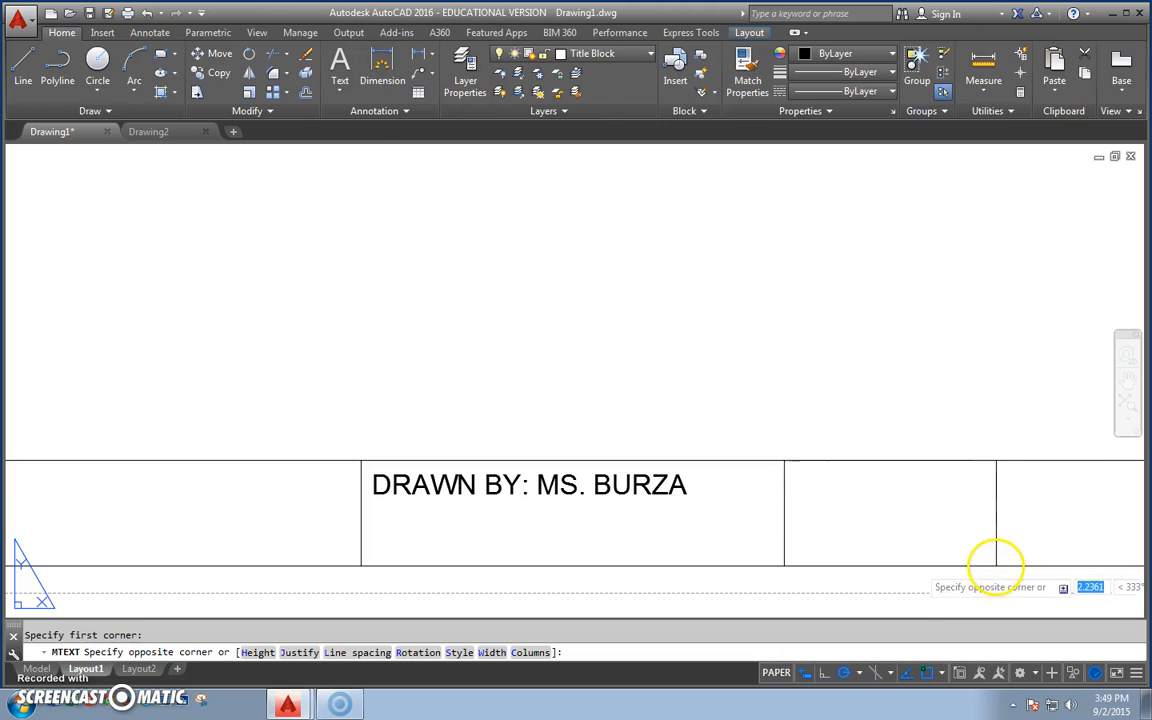
text(SCALE:)
Set the SCALE: text's height to 3/16 and finish editing the text.
drag(905, 476, 725, 470)
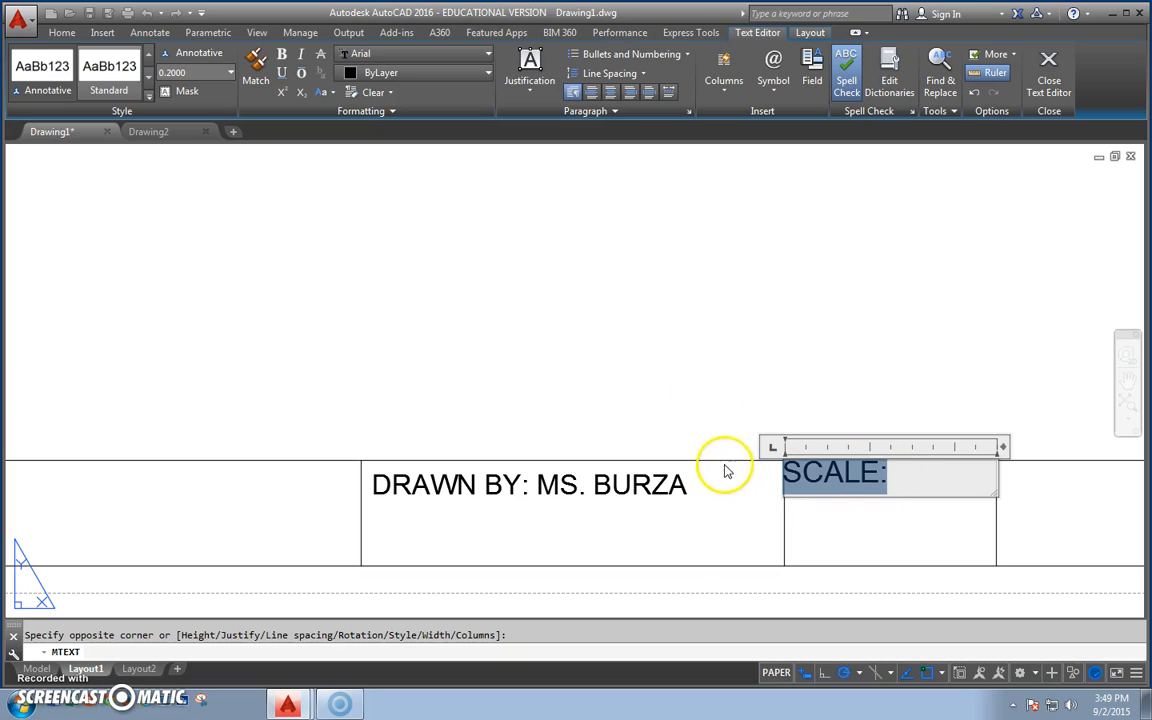
click(212, 72)
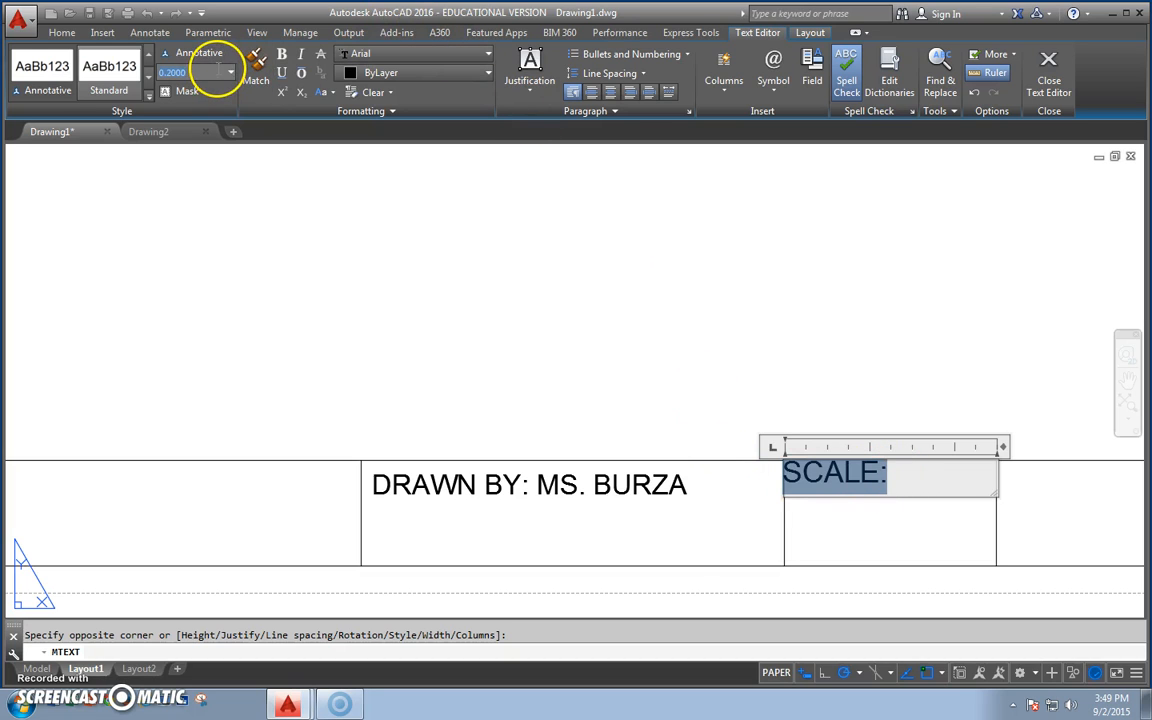
text(3/1)
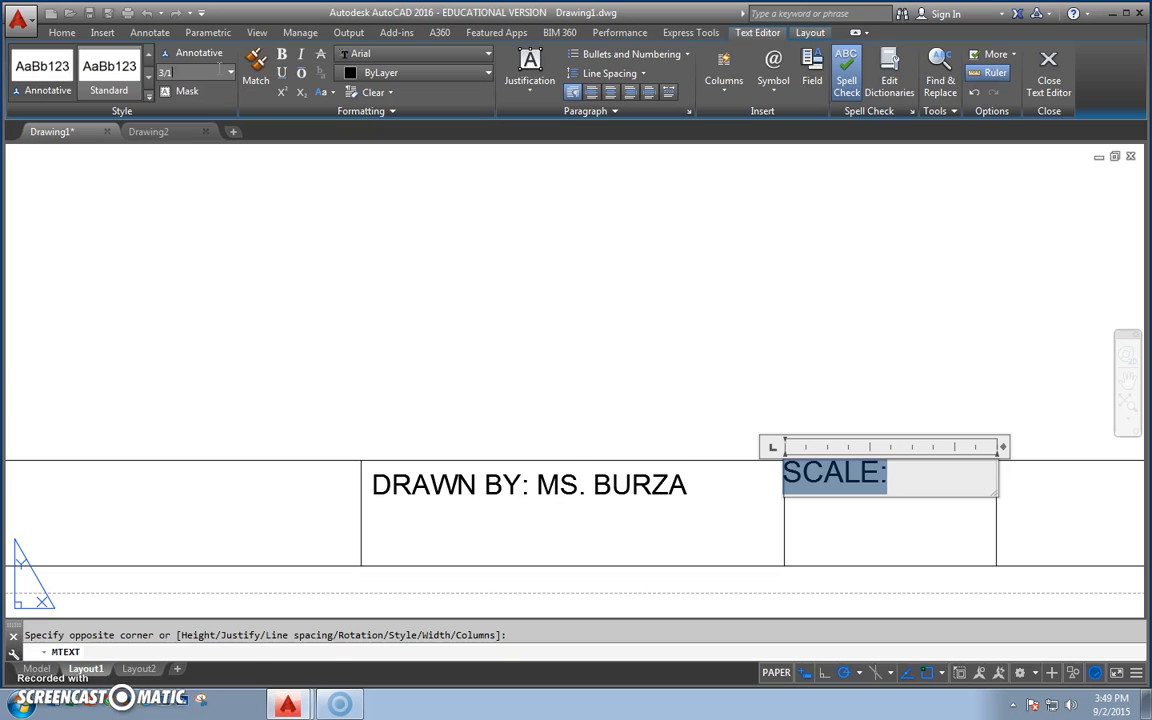
text(6)
key(Return)
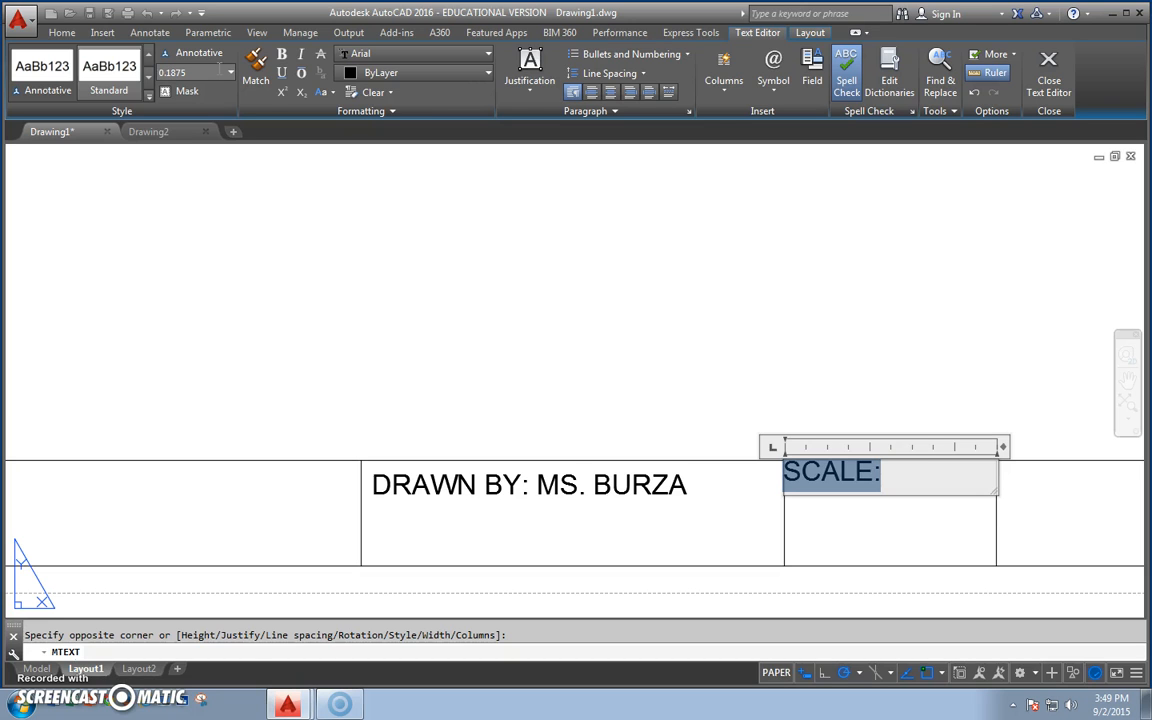
click(815, 317)
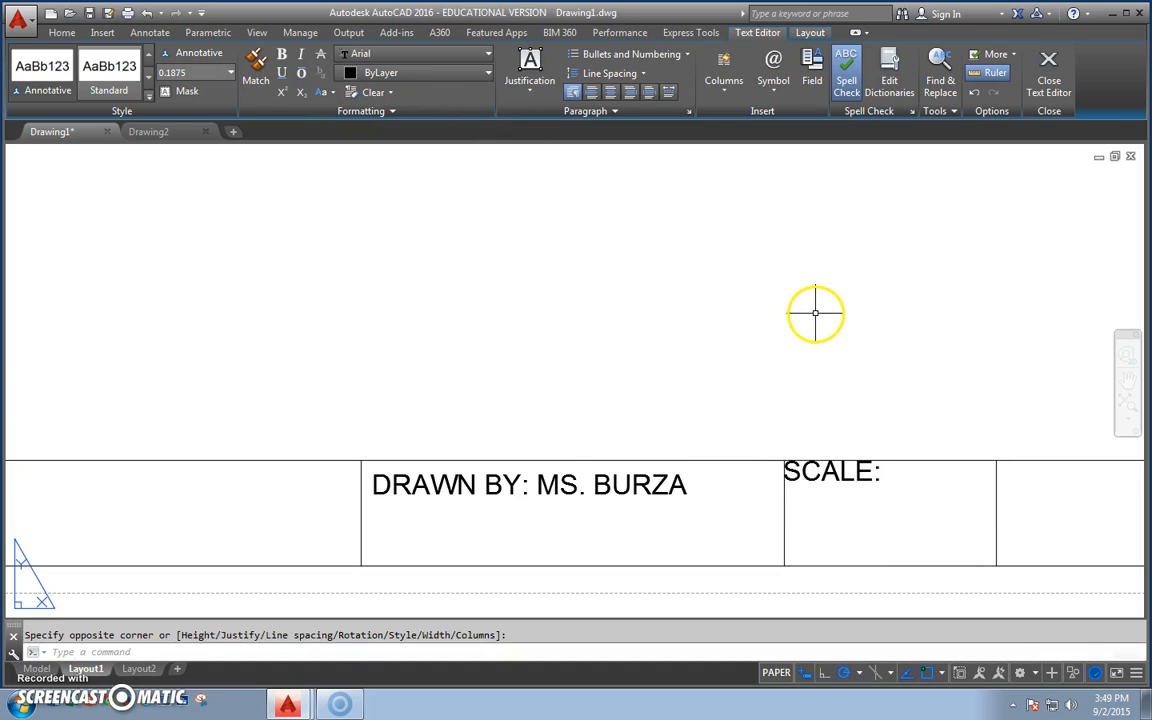
Shift the SCALE: text by .125 horizontally and -.125 vertically from its cell's upper-left corner, and deselect it.
click(803, 471)
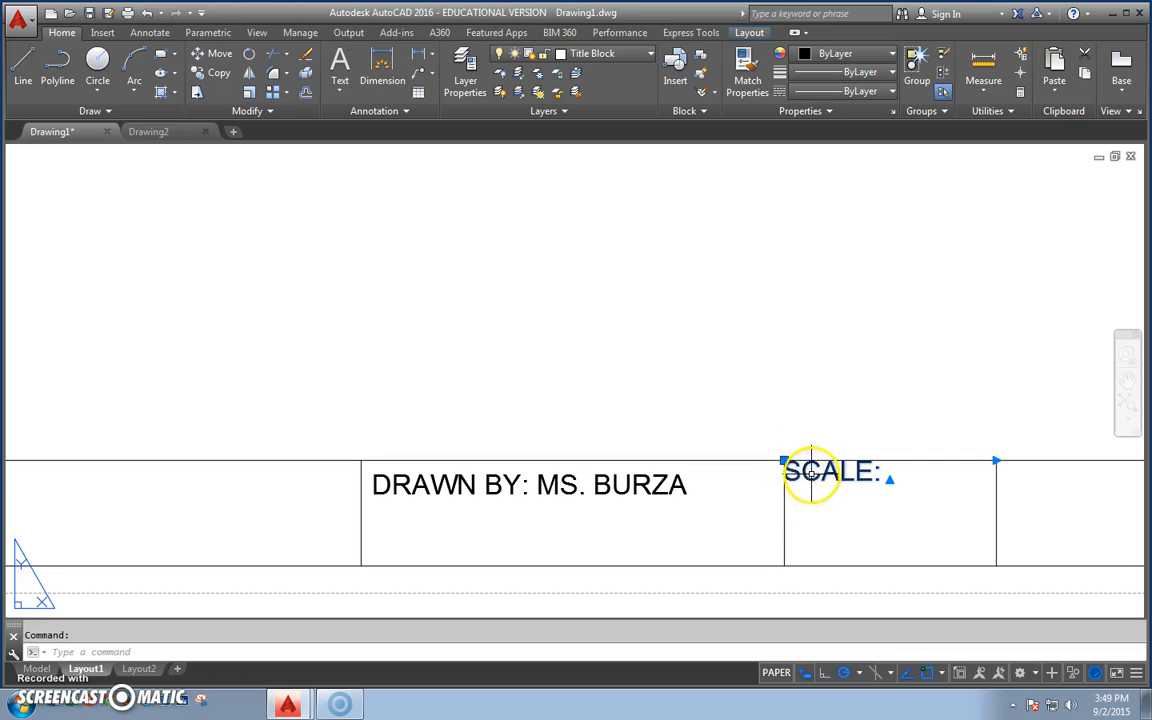
click(784, 461)
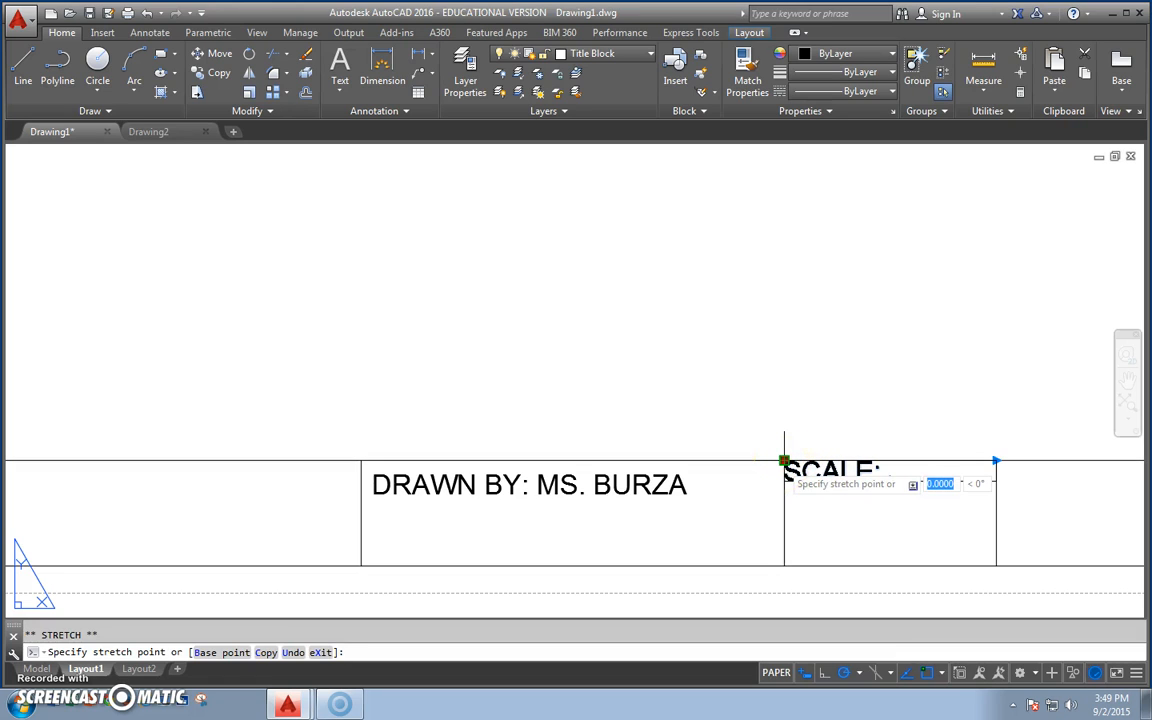
text(.125,.)
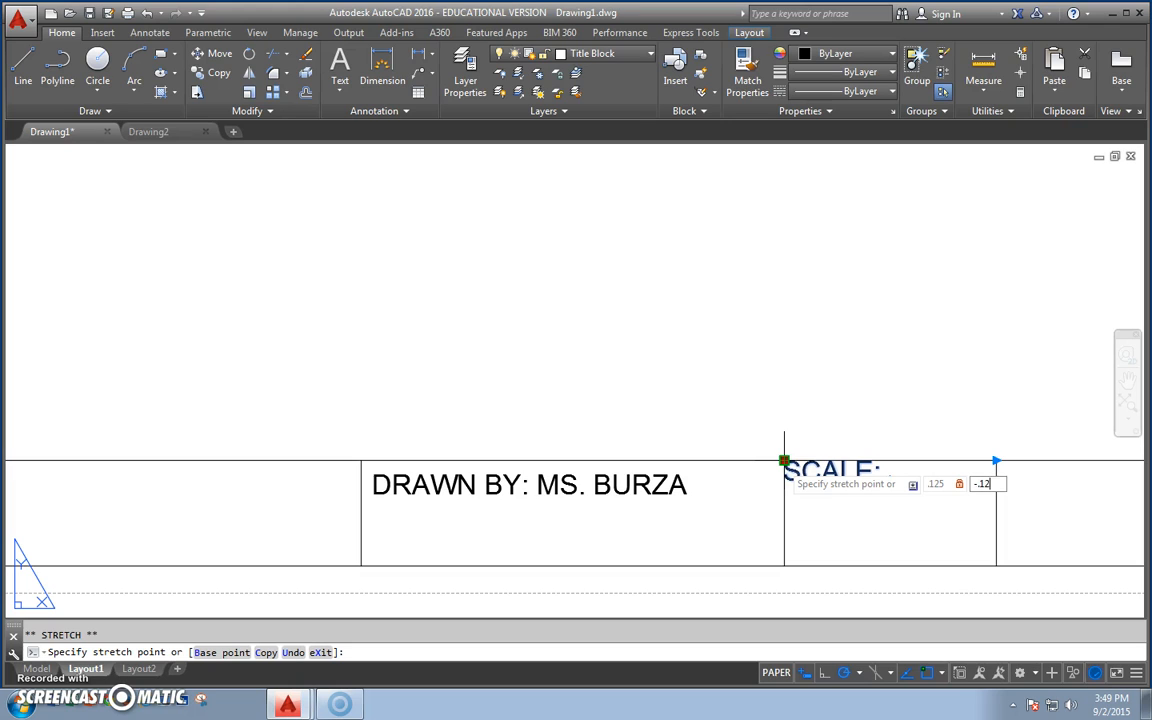
key(Return)
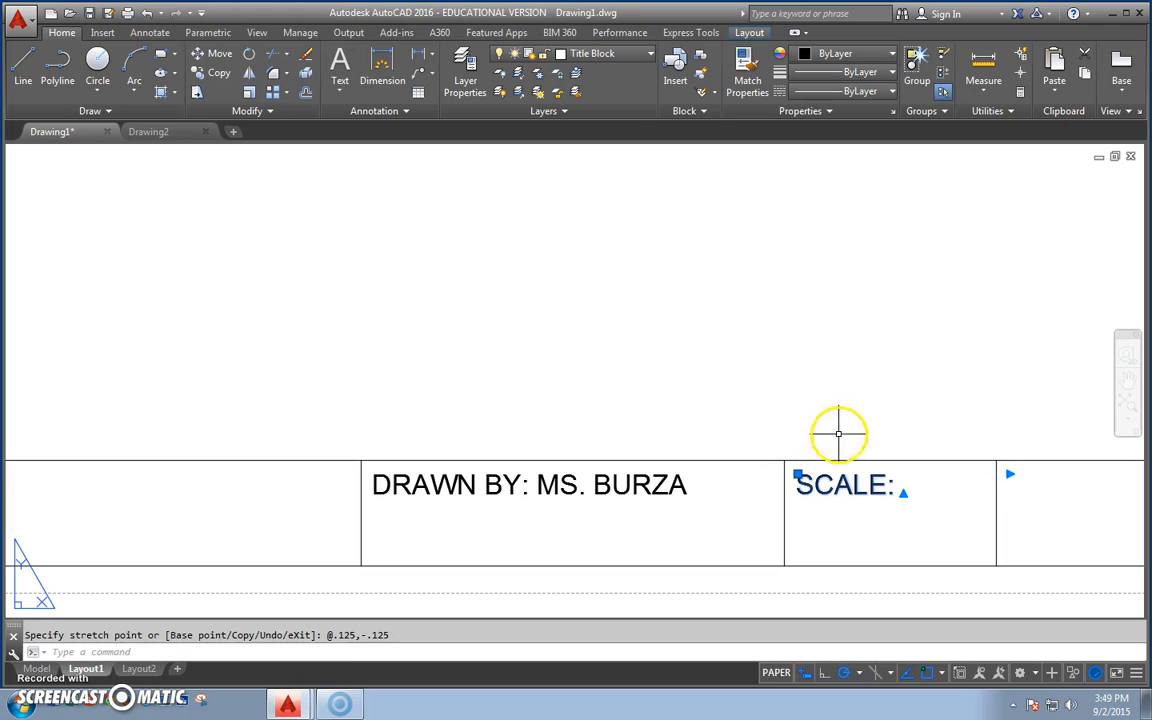
click(847, 393)
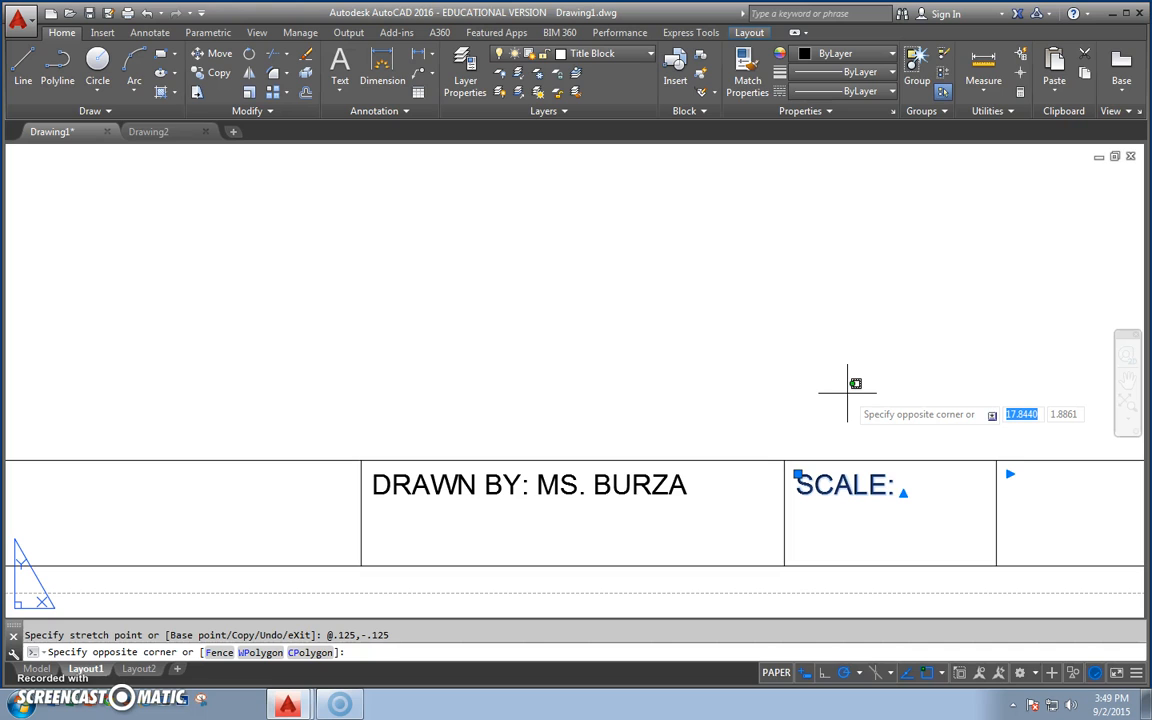
key(Escape)
key(Escape)
Create multiline text reading PERIOD: across the title strip's last cell, corner to corner.
middle_drag(944, 437, 419, 391)
click(338, 90)
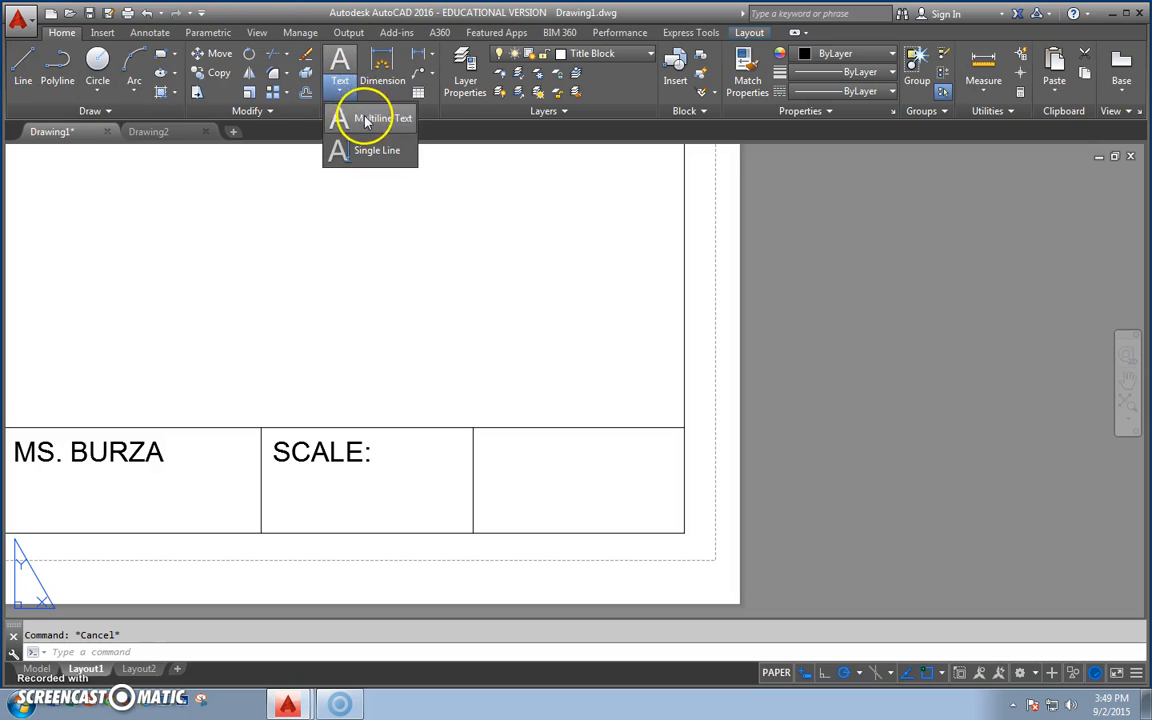
click(360, 116)
click(473, 428)
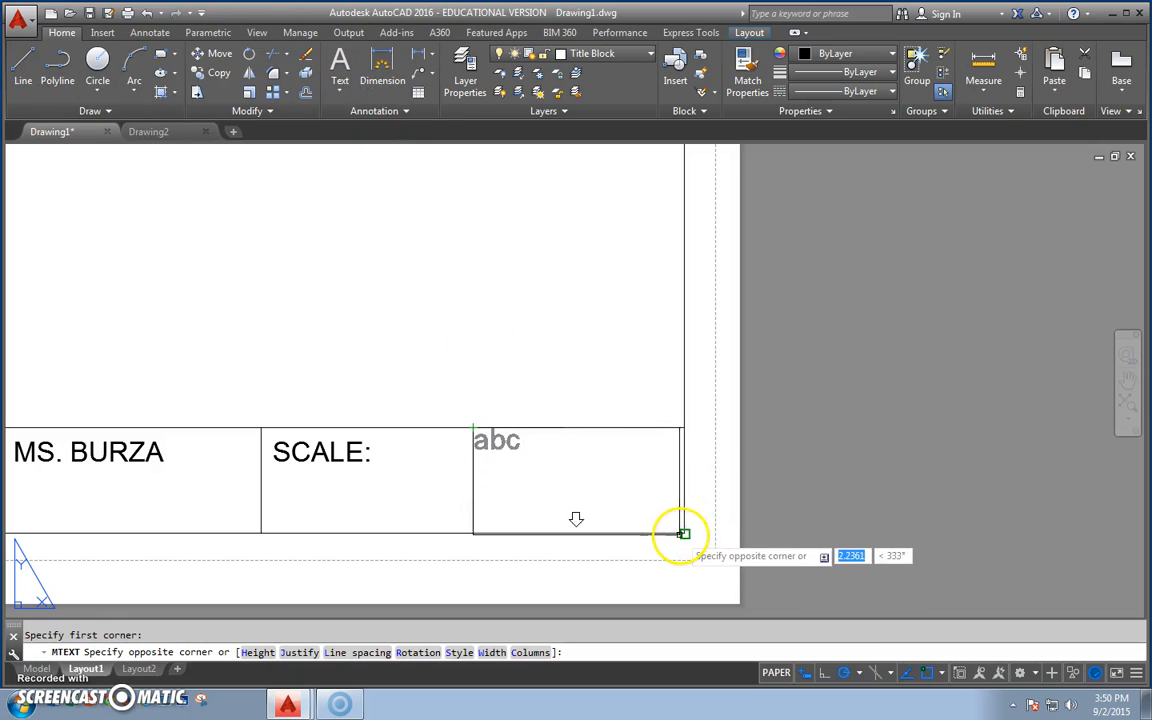
click(684, 533)
text(p)
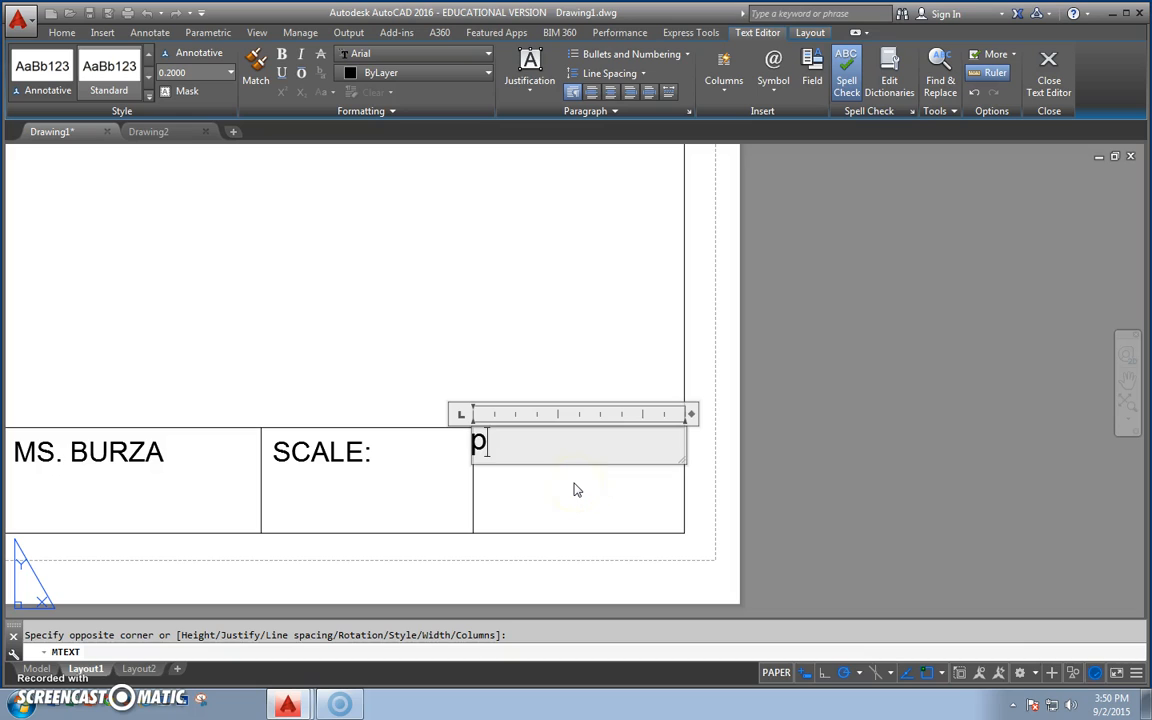
text(ERIOD:)
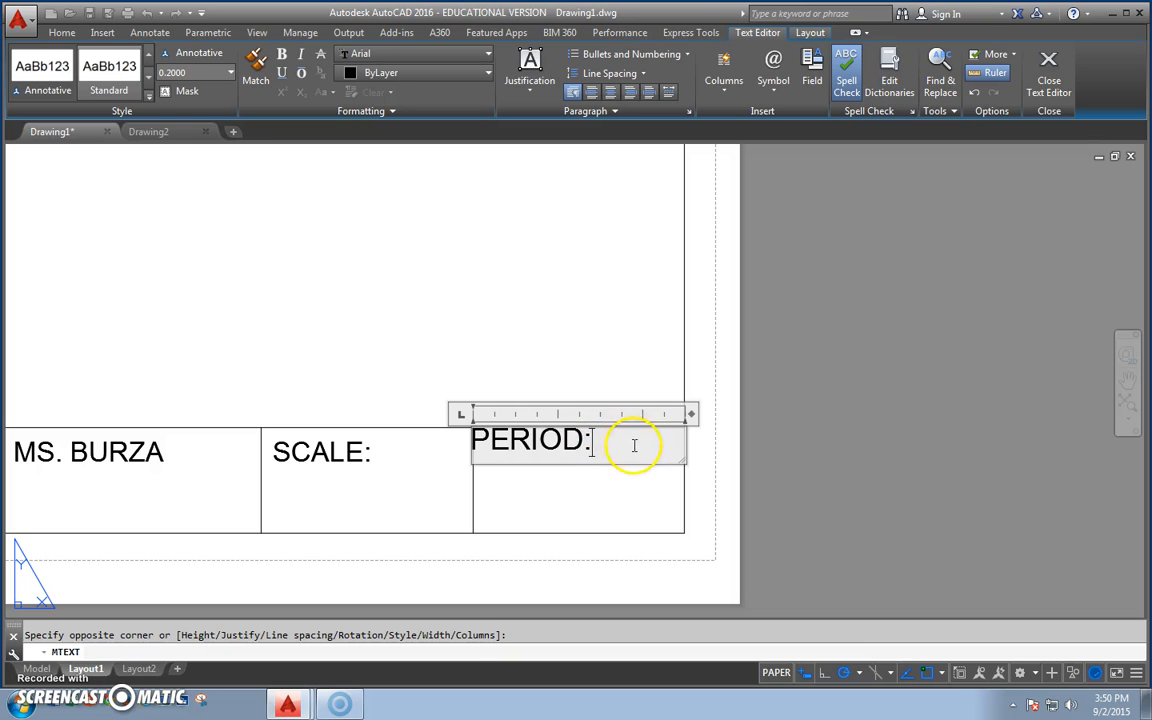
Set the PERIOD: text's height to 3/16 and finish editing the text.
drag(605, 441, 452, 442)
click(182, 73)
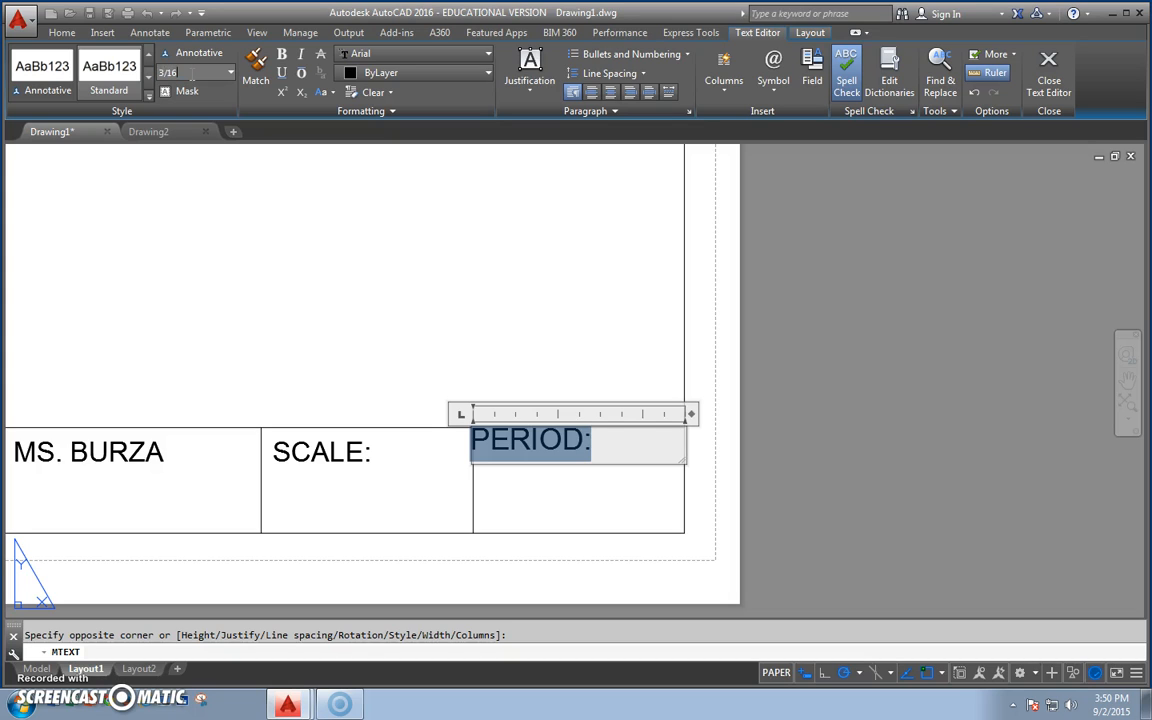
key(Return)
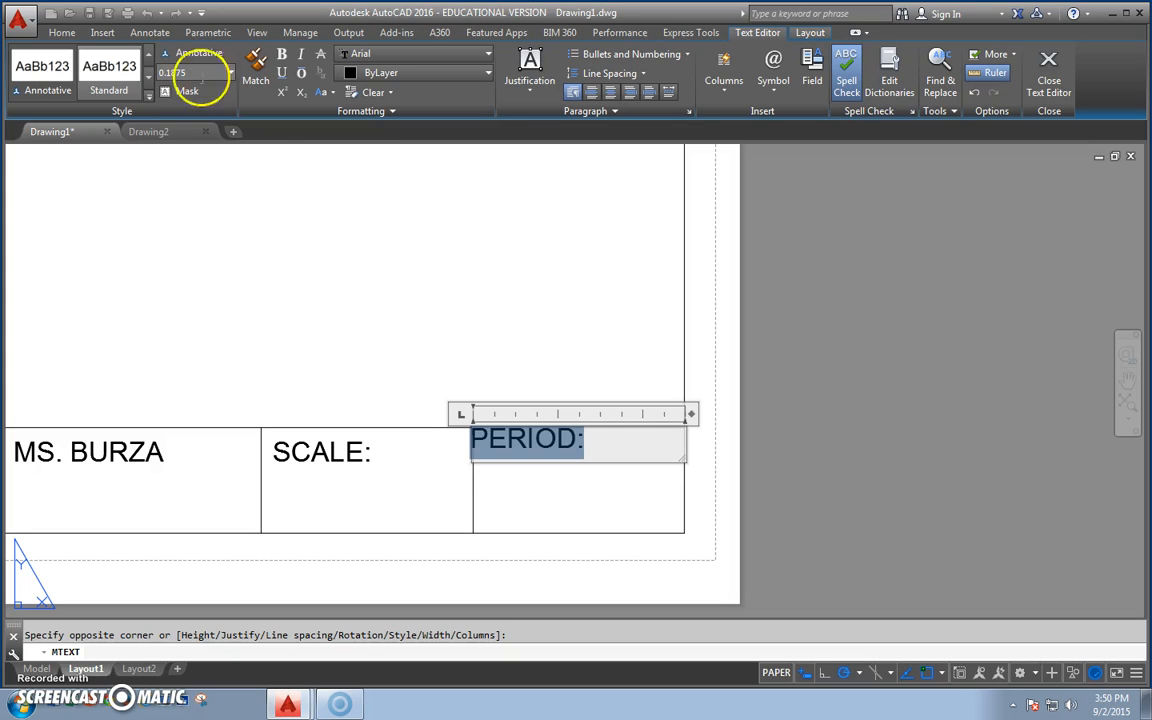
click(481, 260)
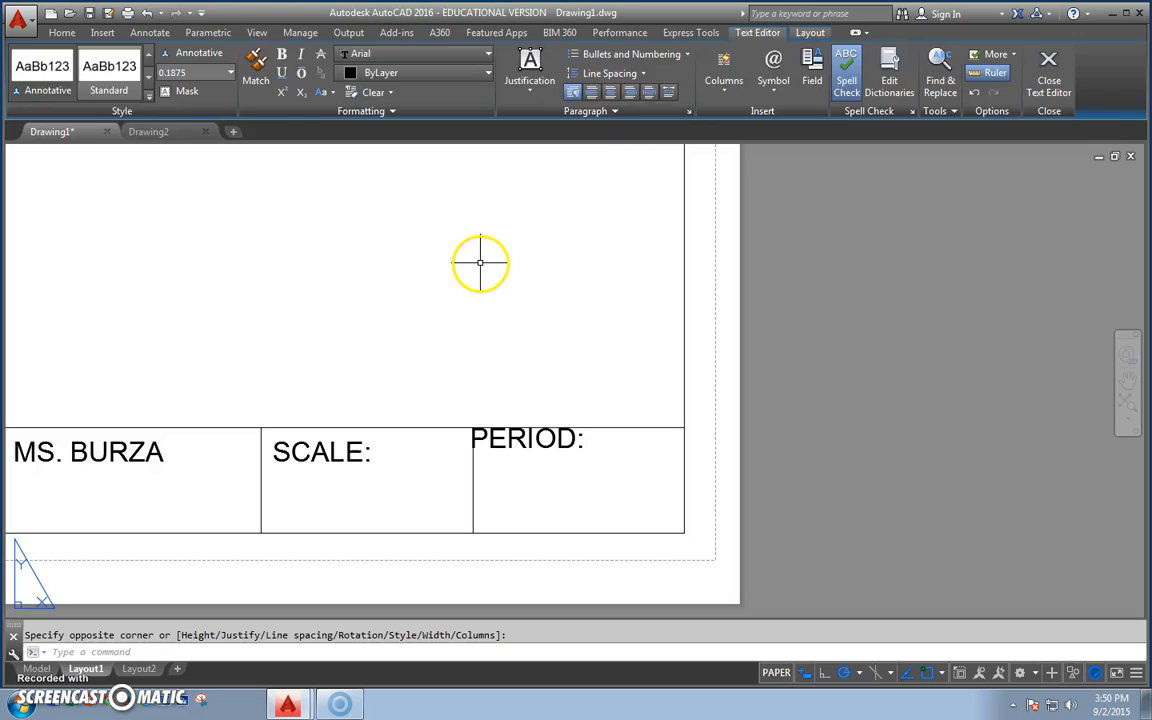
Shift the PERIOD: text by .125 horizontally and -.125 vertically from its cell's upper-left corner, and deselect it.
click(533, 438)
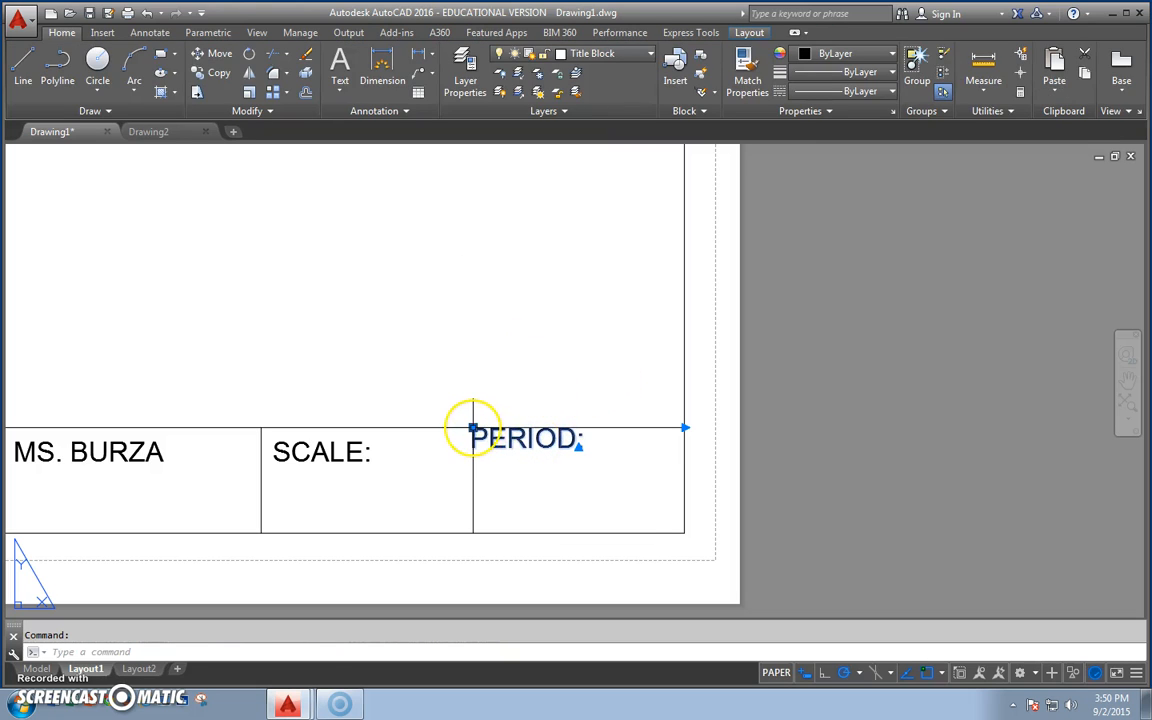
click(472, 428)
text(.125)
key(Tab)
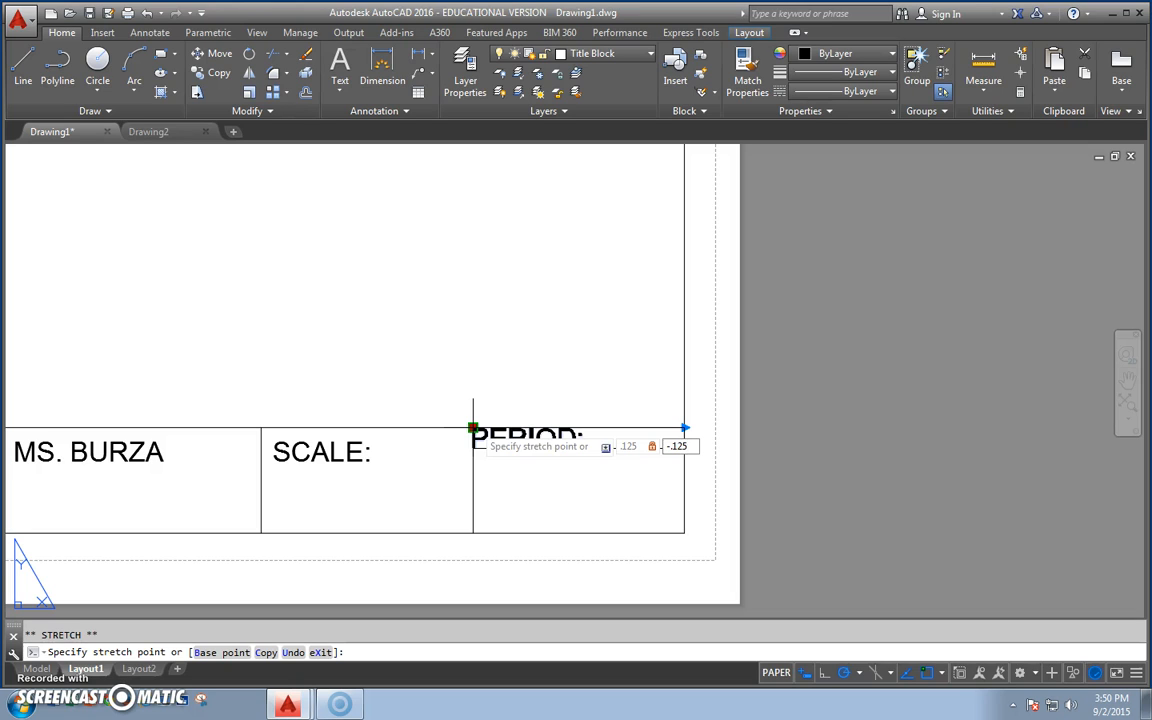
key(Return)
key(Escape)
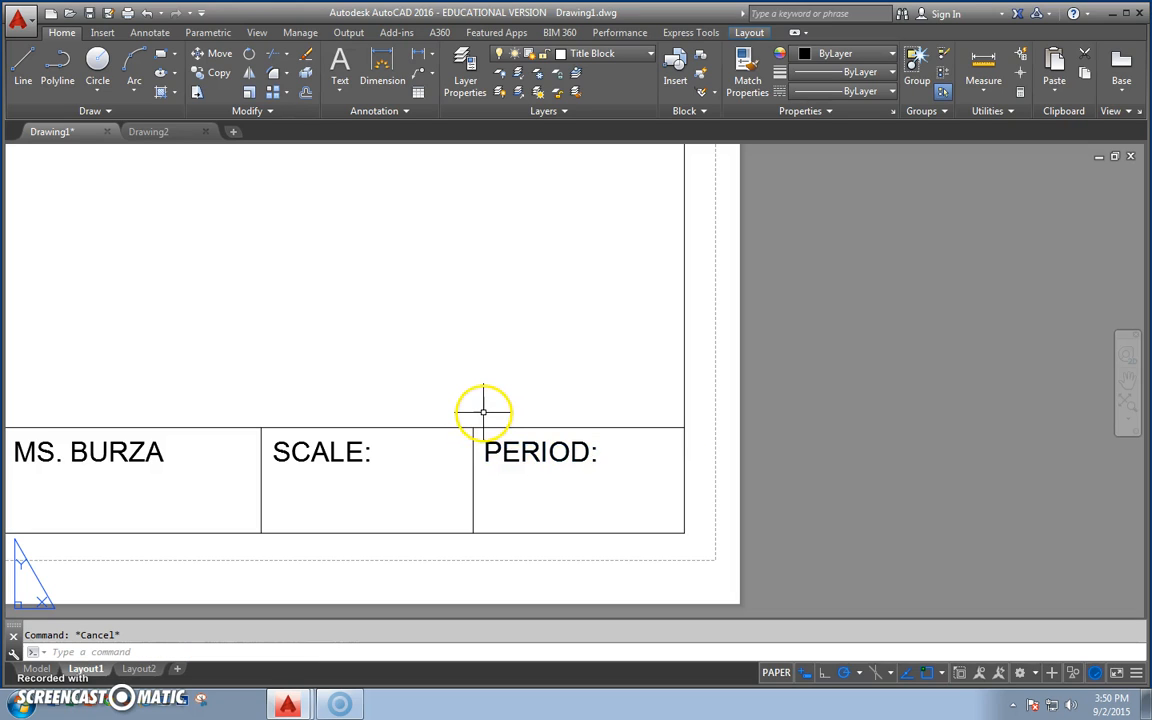
scroll(483, 411, down, 7)
middle_drag(452, 383, 666, 507)
scroll(606, 460, up, 2)
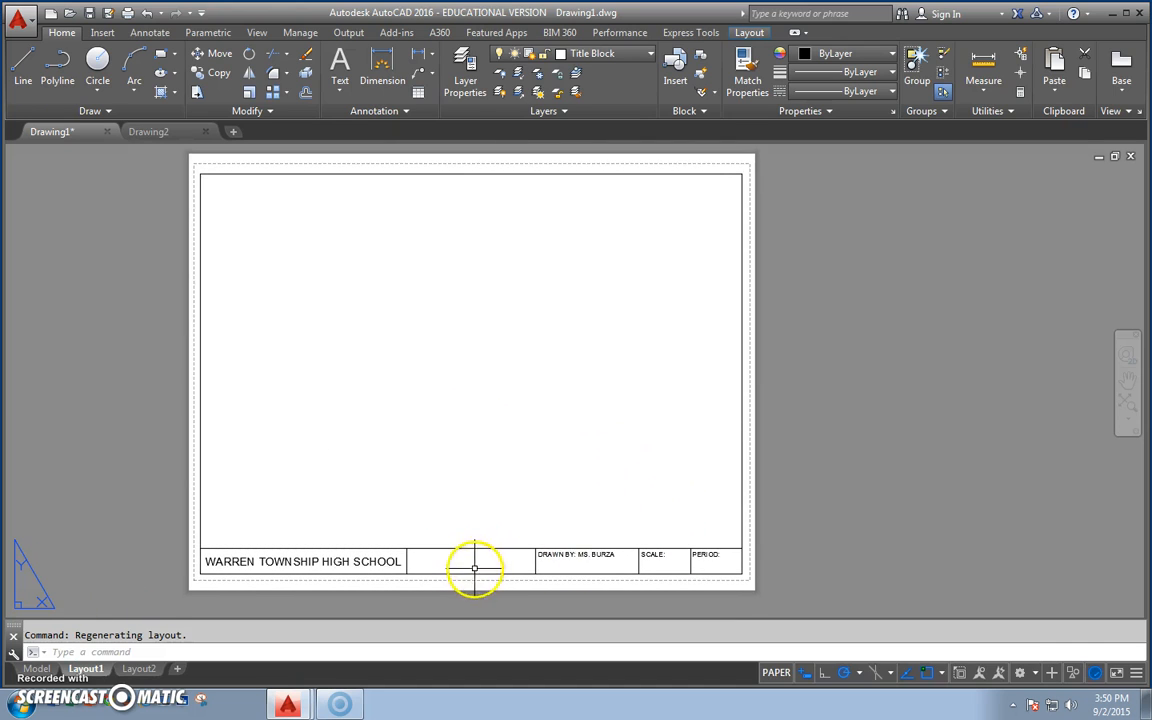